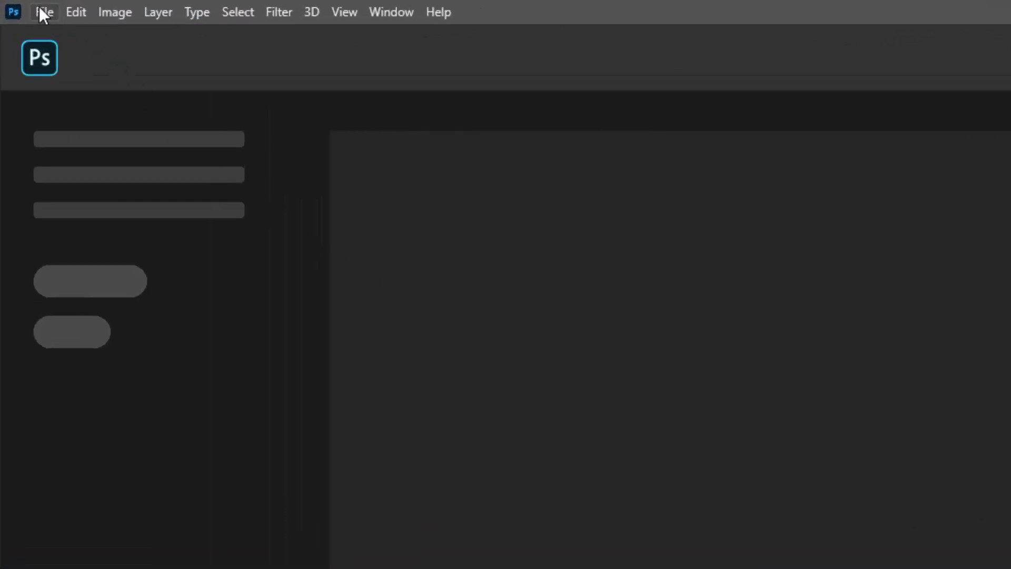
Create a new 1920 × 1080 px, 72 ppi document with a white background
left_click(42, 13)
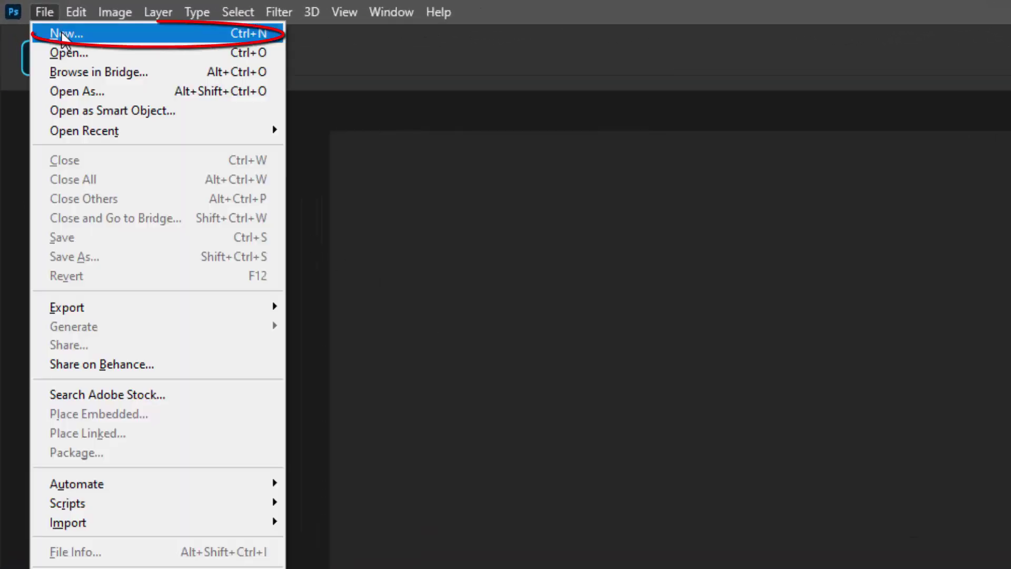
left_click(62, 35)
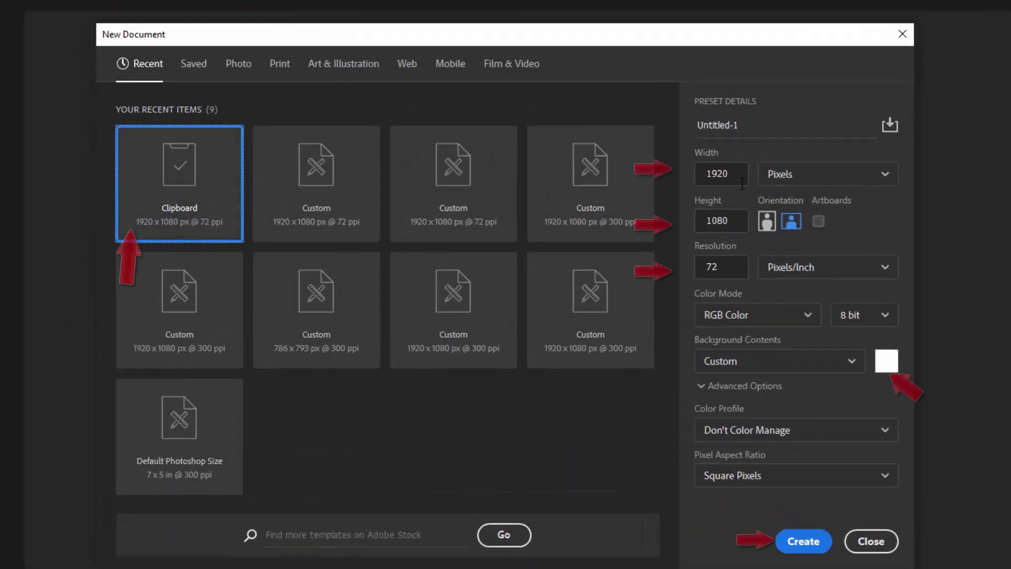
double_click(742, 182)
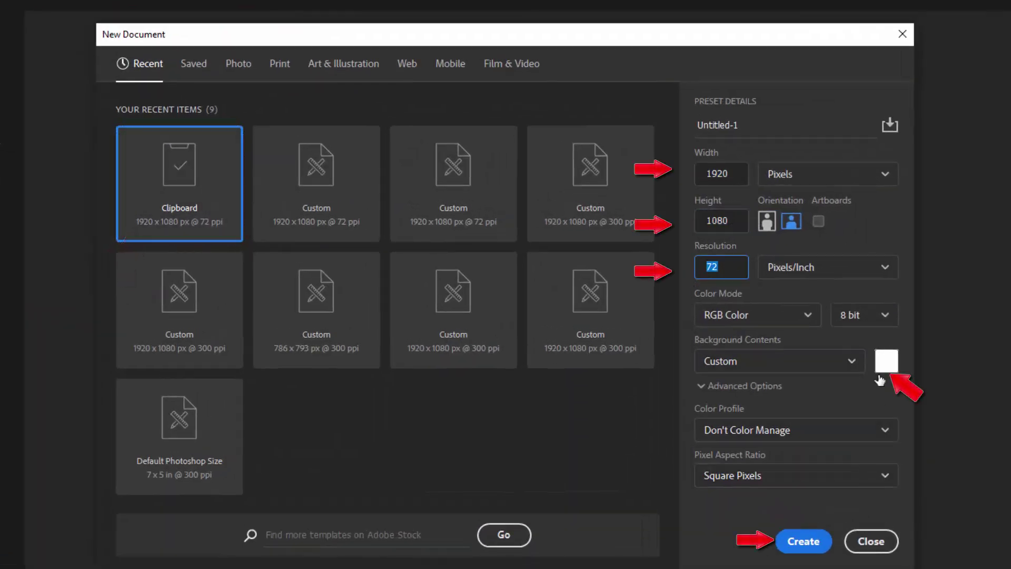
left_click(886, 360)
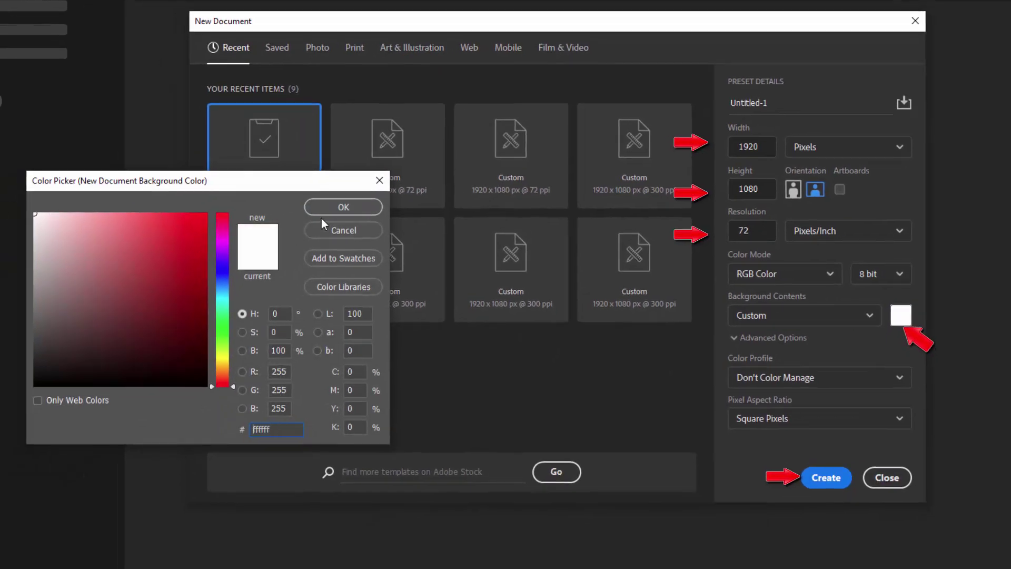
left_click(343, 206)
left_click(825, 477)
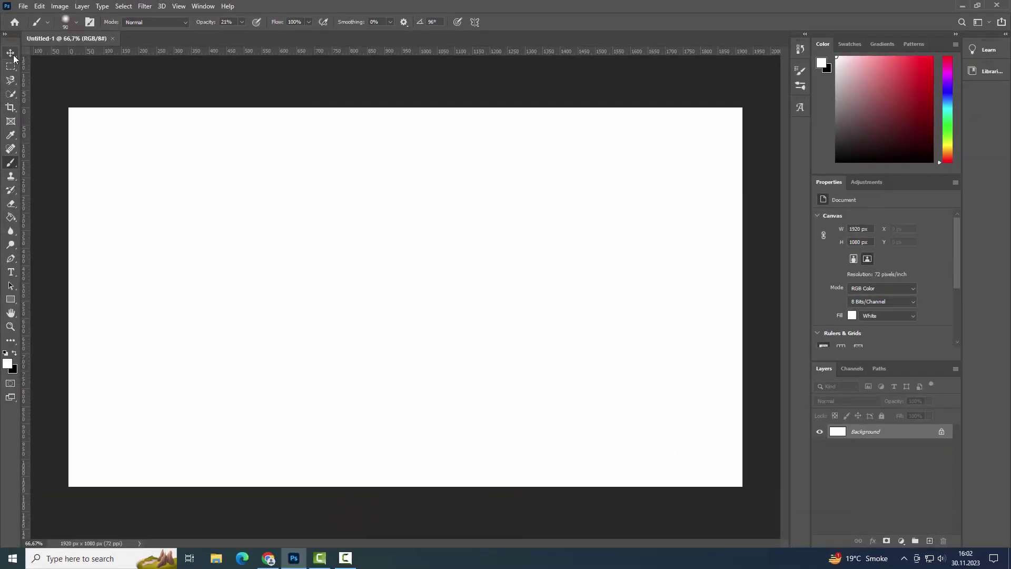
Open filler_lips.jpg and flip the canvas horizontally so the woman faces left
left_click(11, 53)
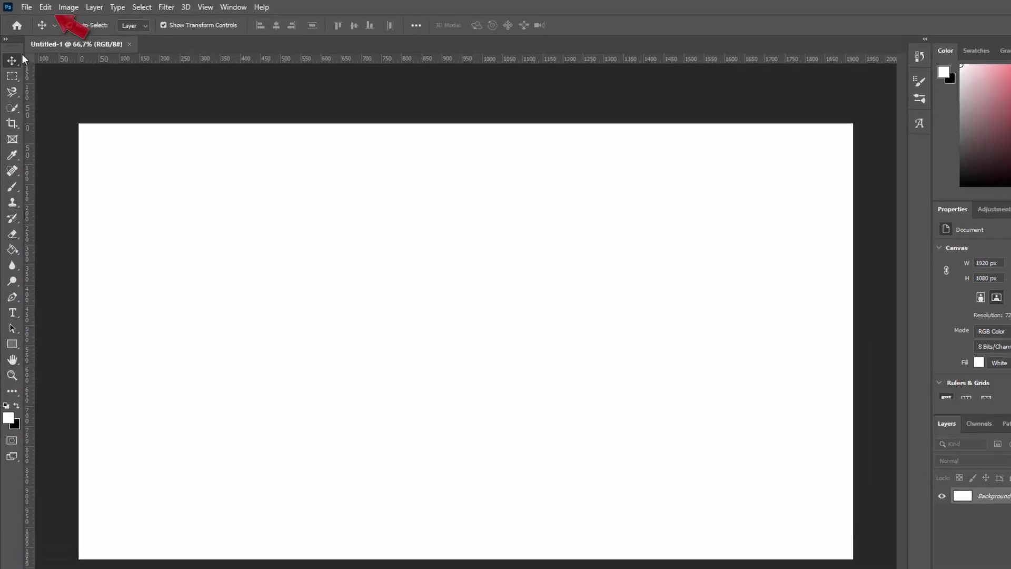
left_click(24, 6)
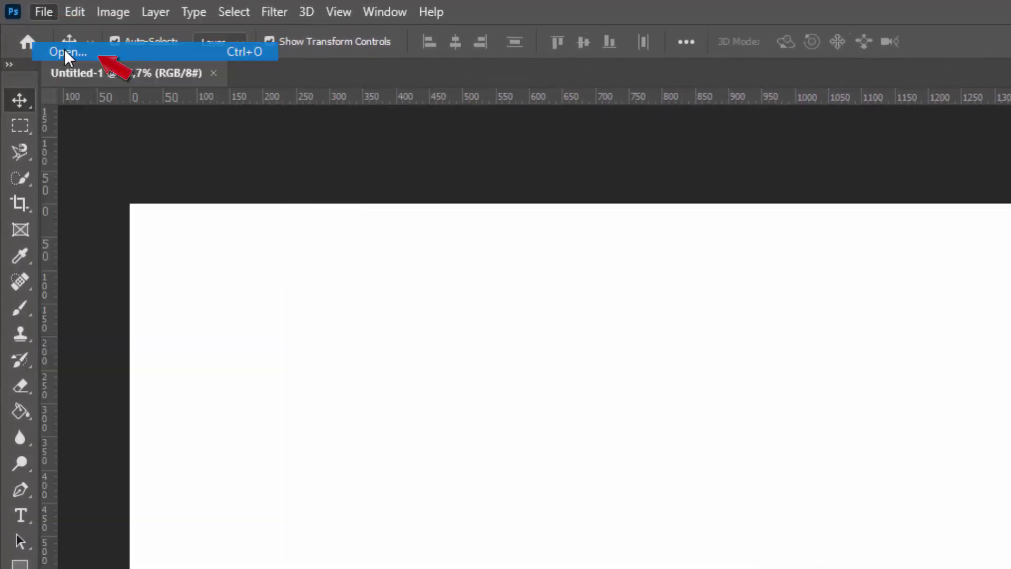
left_click(65, 53)
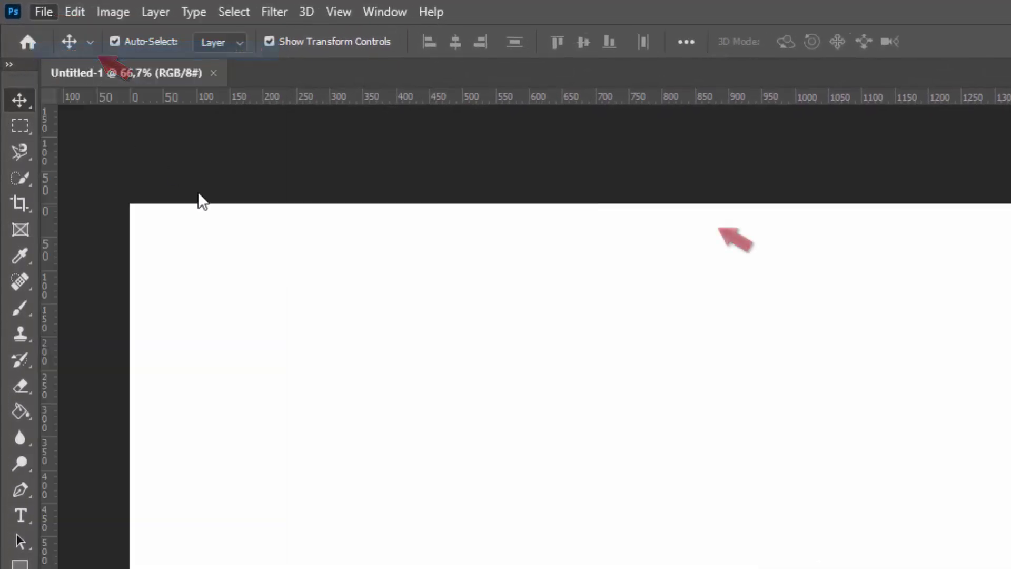
left_click(647, 208)
double_click(647, 208)
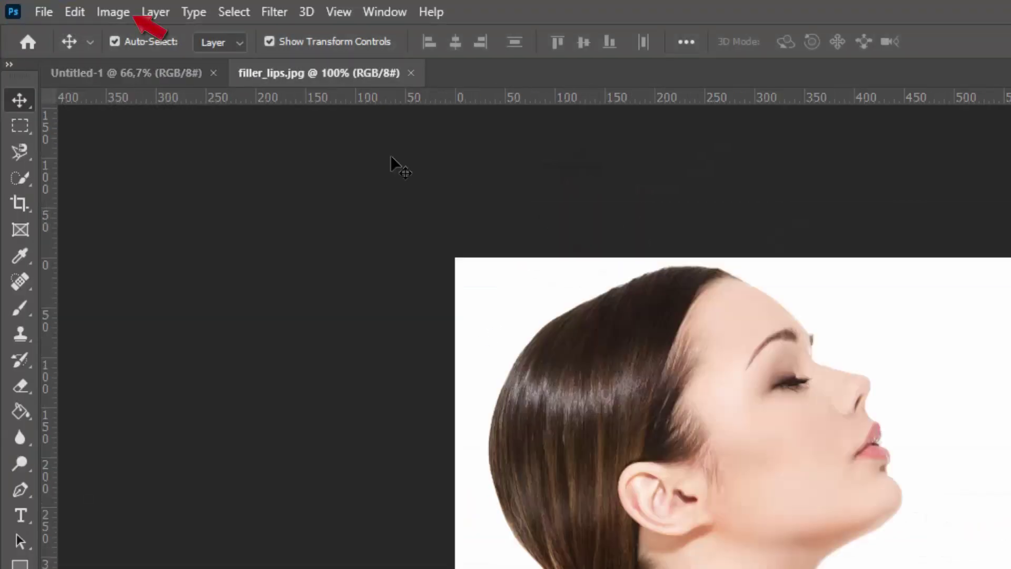
left_click(113, 12)
mouse_move(151, 199)
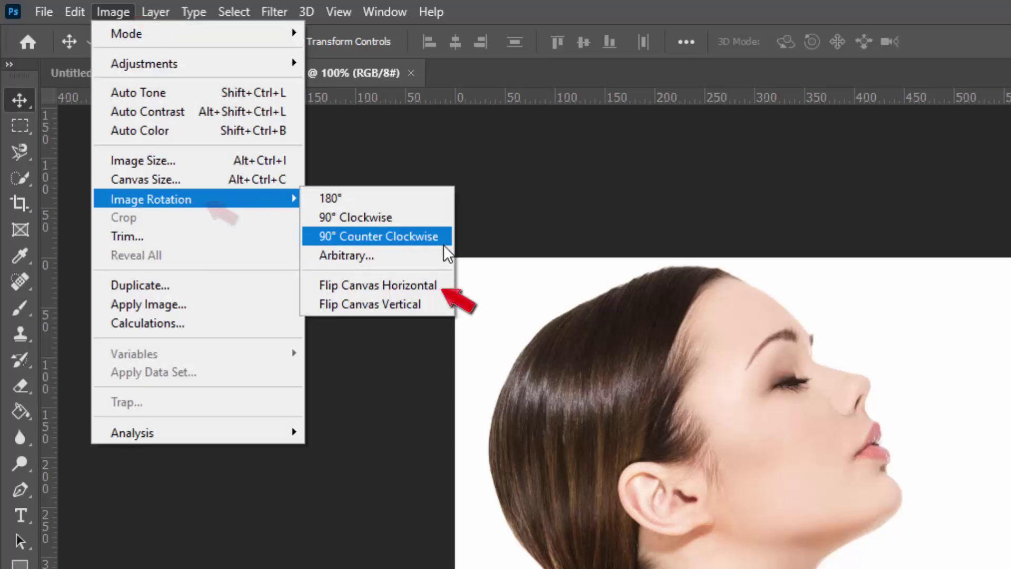
left_click(442, 280)
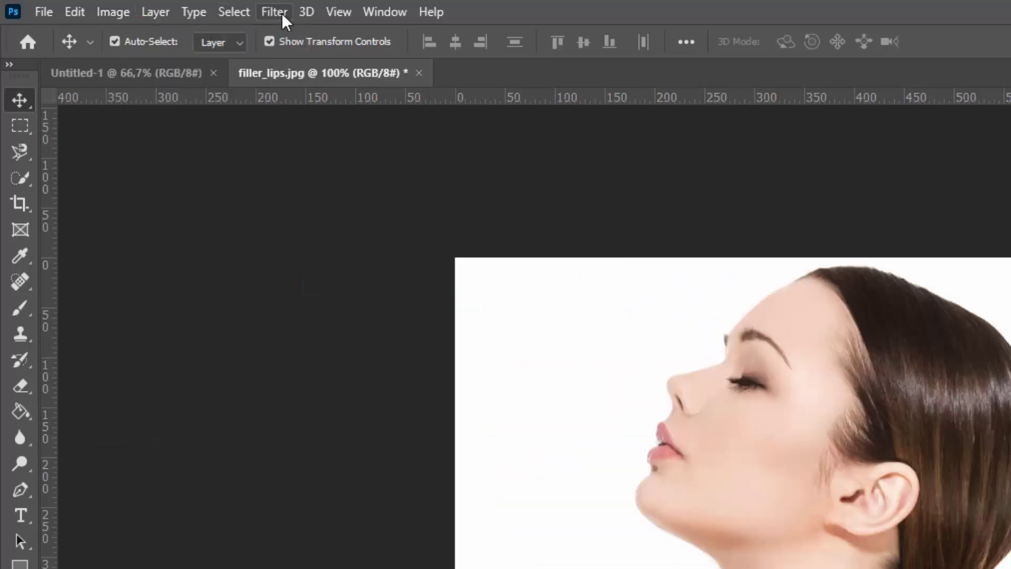
Select the woman as the subject and drag her onto the Untitled-1 canvas
left_click(237, 12)
left_click(272, 243)
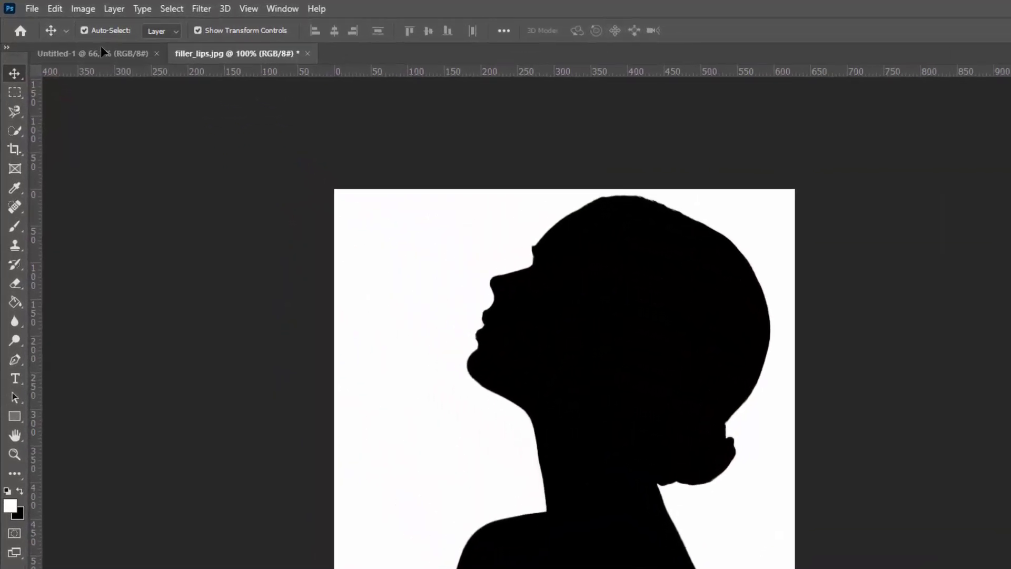
left_click(76, 39)
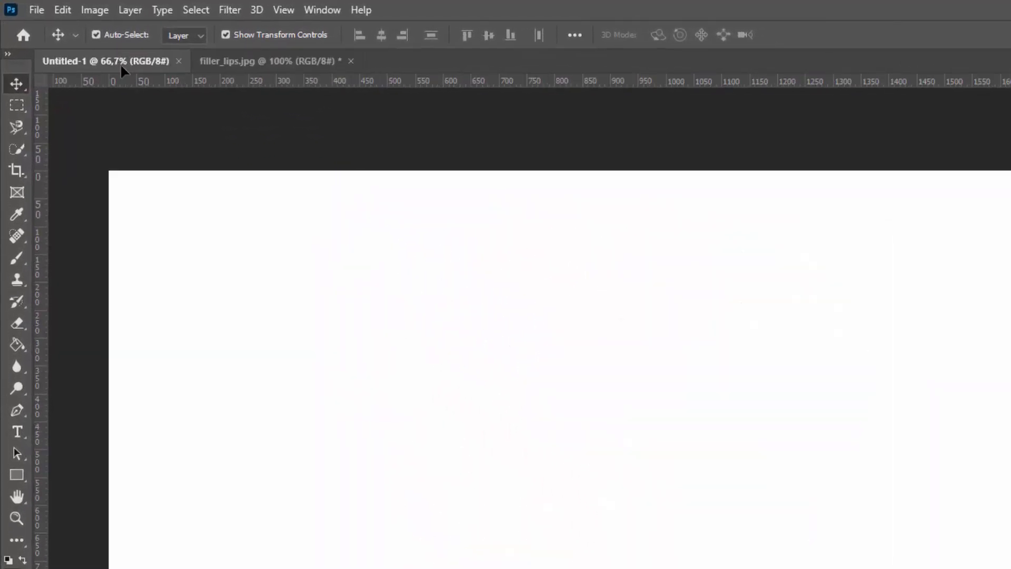
left_click_drag(352, 448, 466, 414)
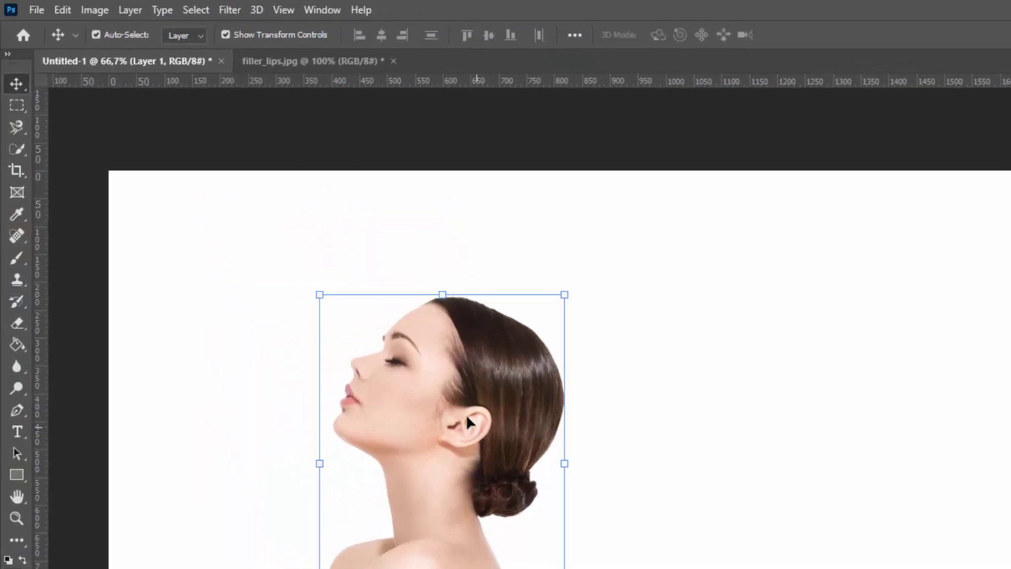
left_click(17, 105)
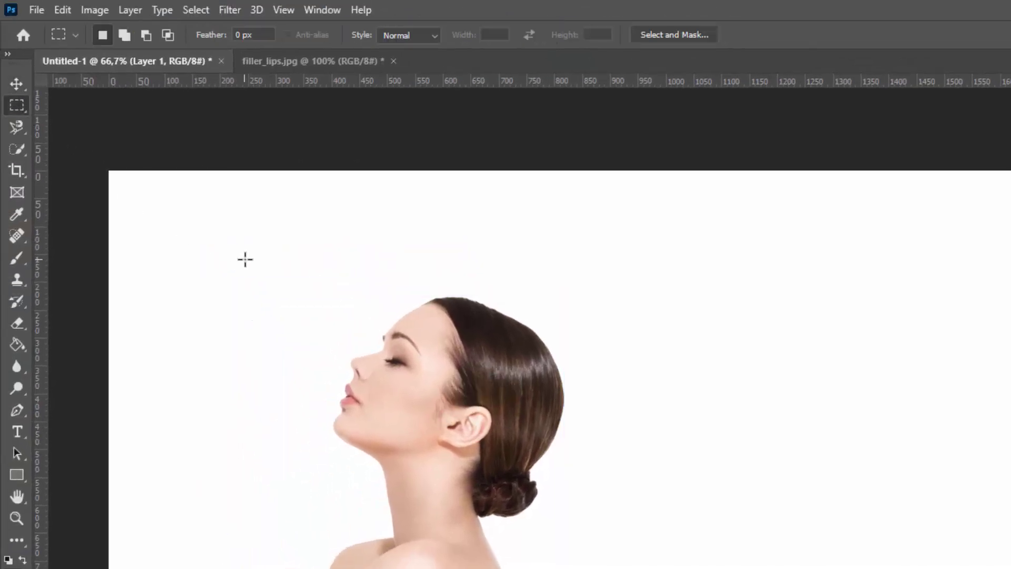
left_click(27, 10)
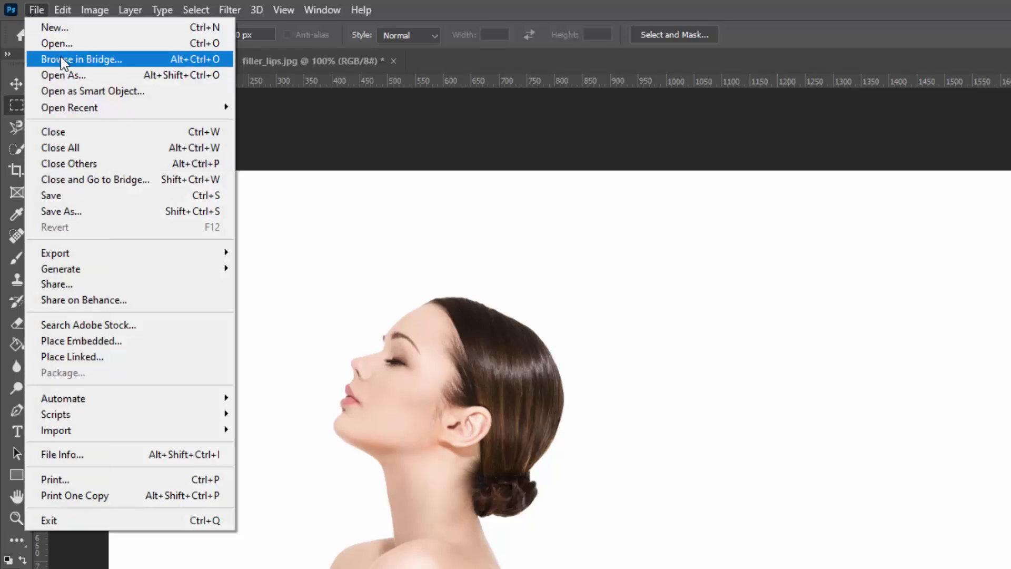
Open drop-red-paint-falling-water.jpg and select the paint using Color Range on white, then Inverse
left_click(61, 43)
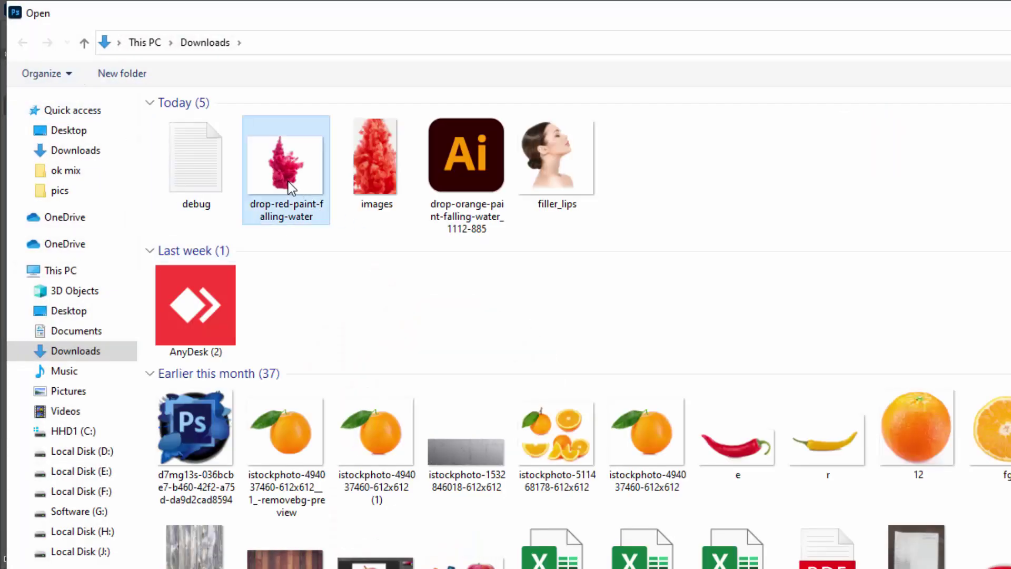
double_click(288, 182)
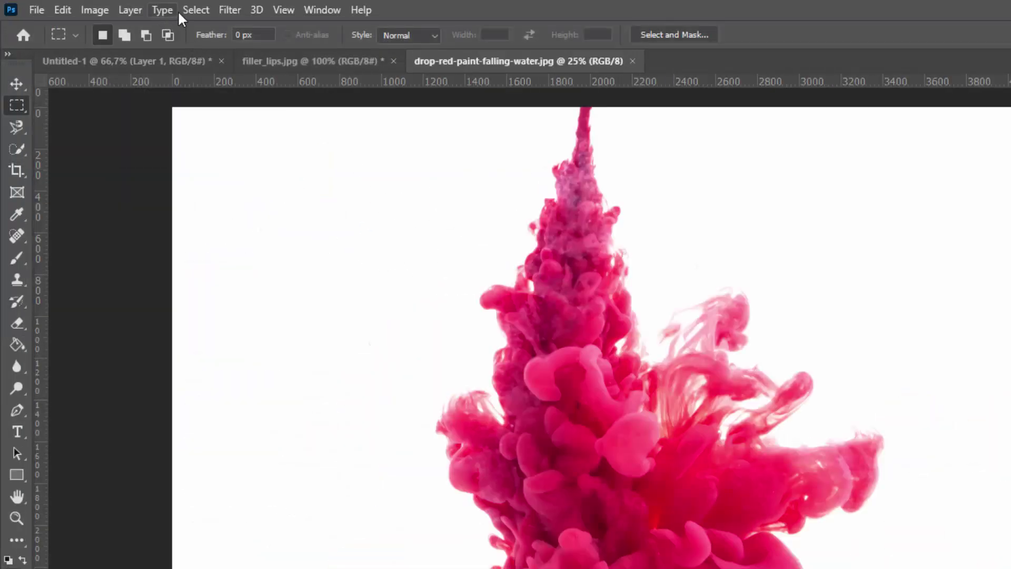
left_click(191, 9)
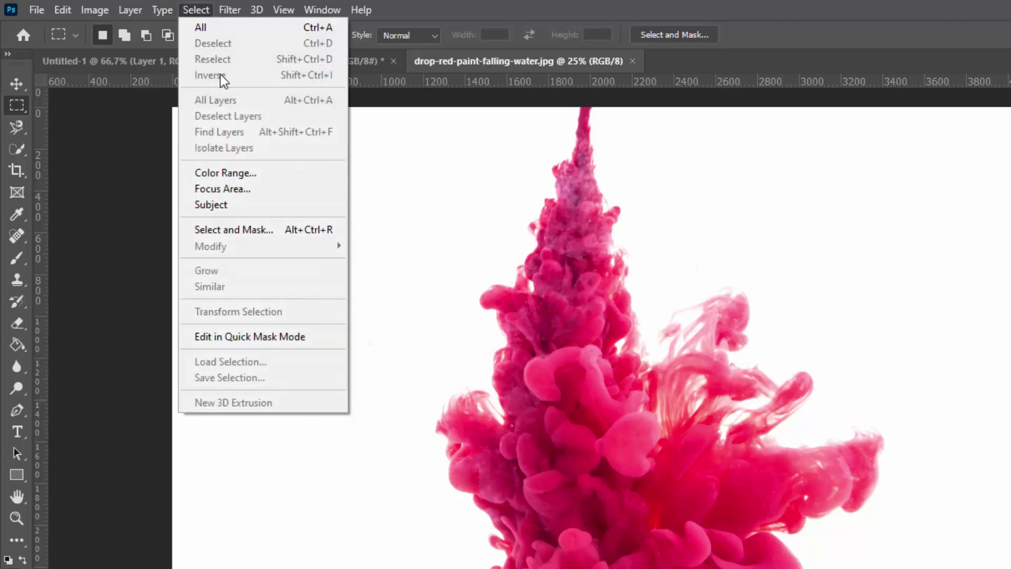
left_click(239, 175)
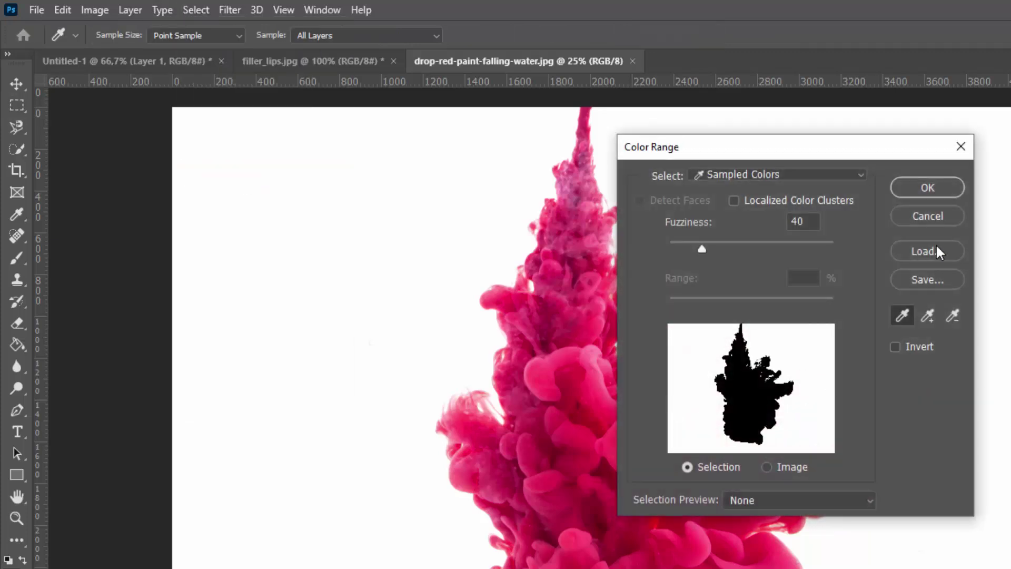
left_click(927, 188)
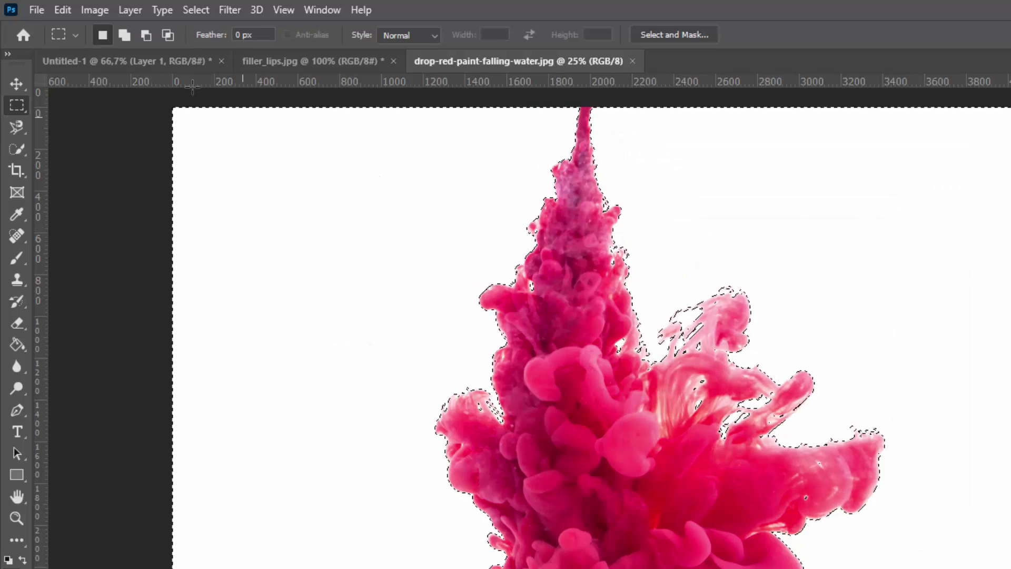
left_click(192, 10)
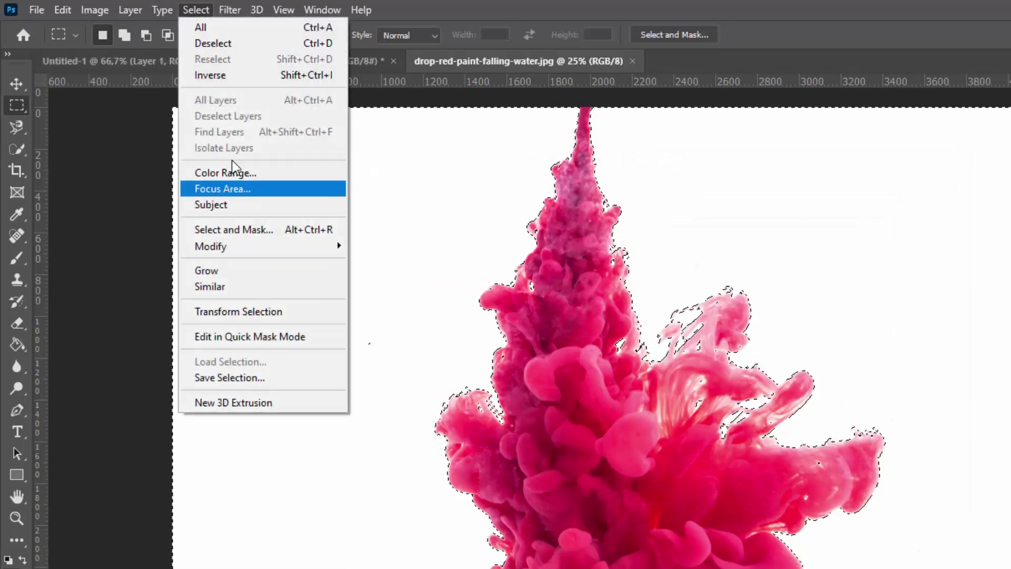
left_click(230, 75)
Drag the selected pink paint into the portrait document as Layer 2
left_click(16, 82)
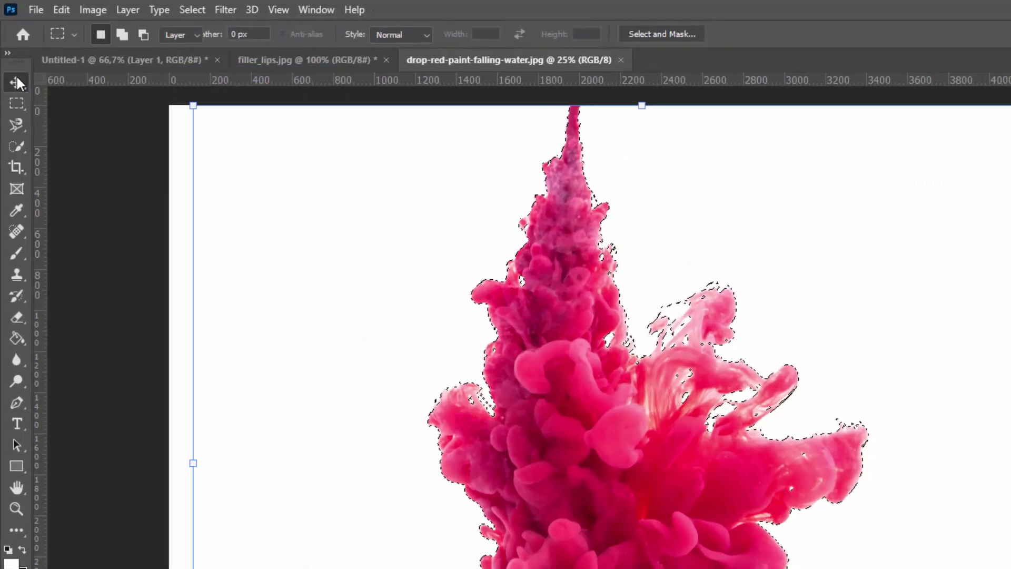
left_click_drag(500, 363, 145, 53)
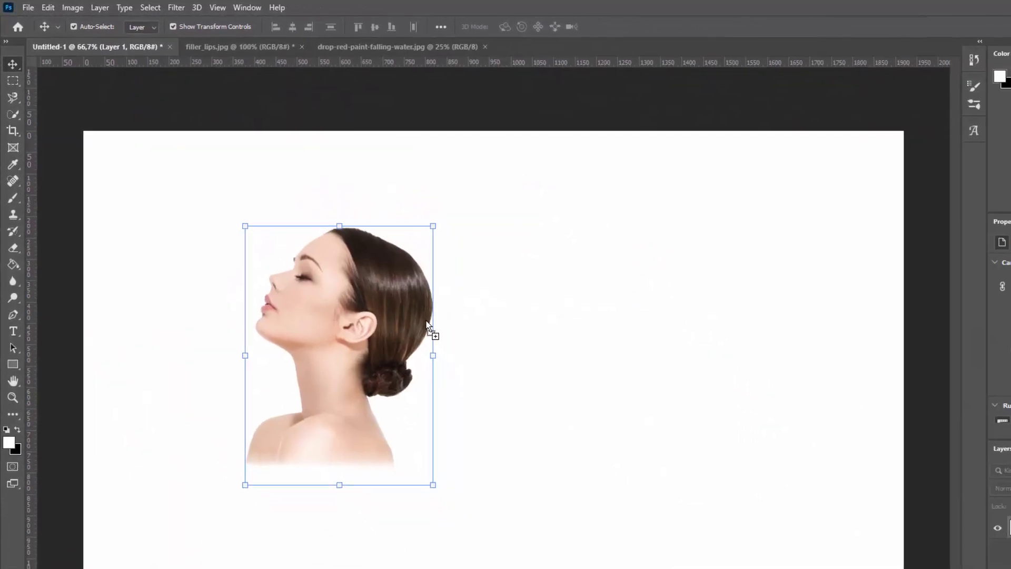
left_click_drag(146, 52, 411, 311)
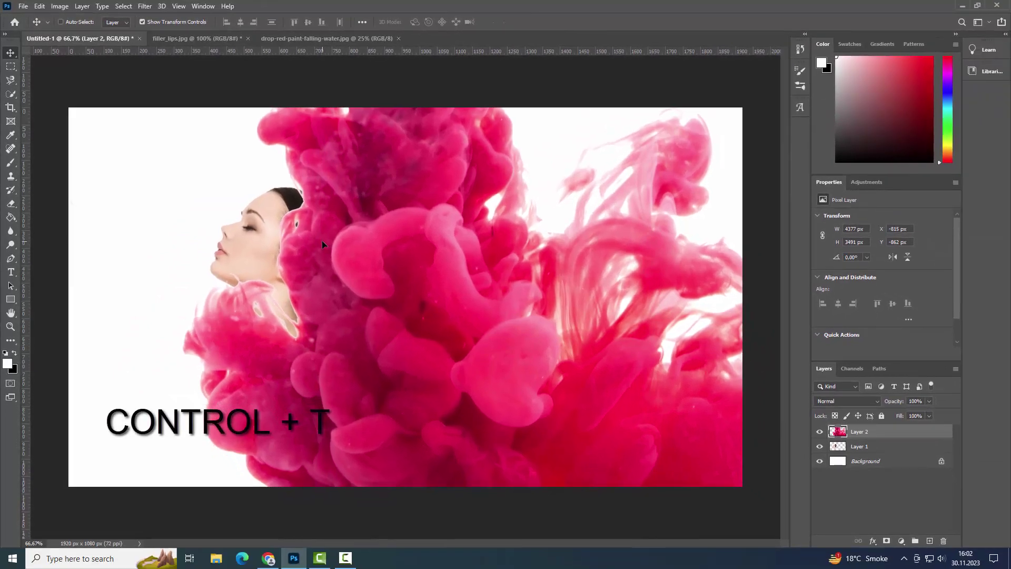
Free Transform the ink cloud larger, rotate it about 94°, and set it over her head
key("ctrl+t")
left_click_drag(333, 220, 468, 260)
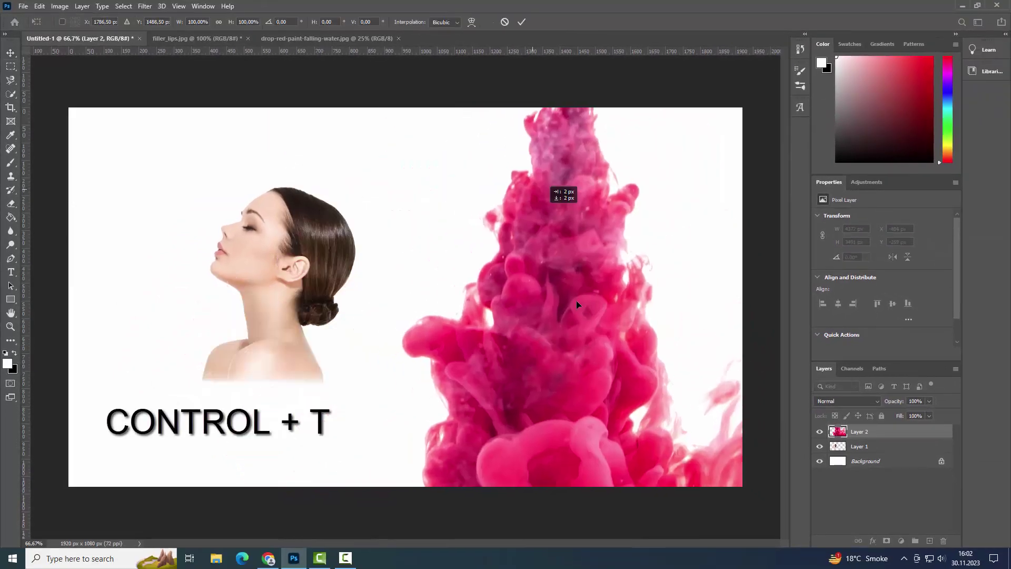
left_click_drag(165, 227, 279, 157)
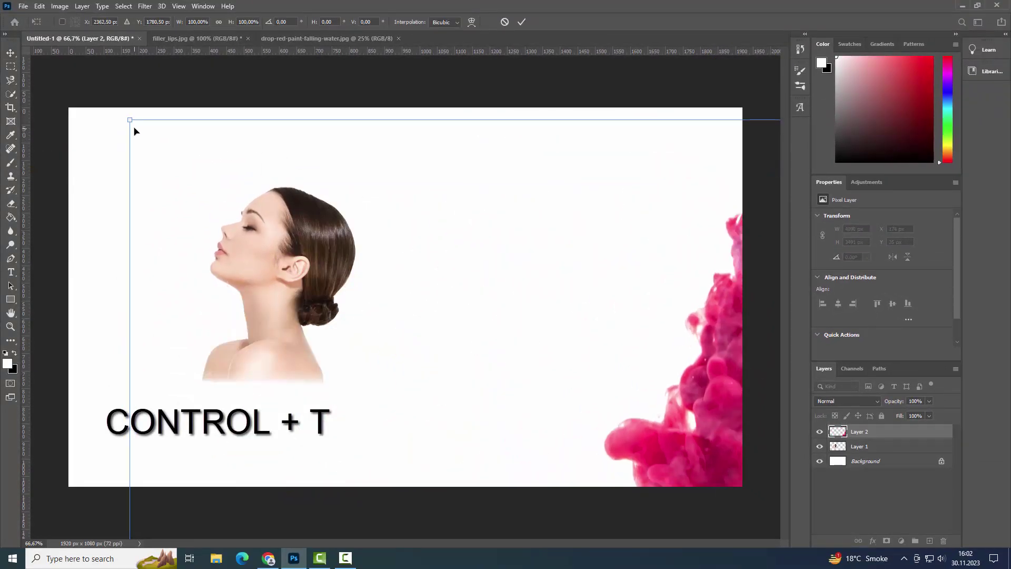
left_click_drag(132, 112, 589, 440)
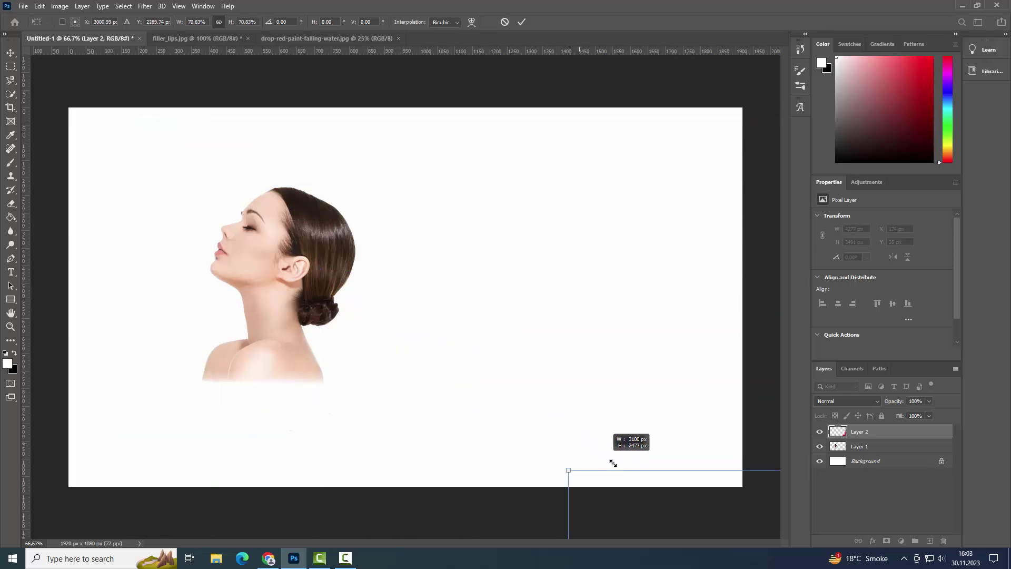
mouse_move(623, 488)
left_mouse_down()
mouse_move(88, 92)
mouse_move(633, 470)
left_mouse_up()
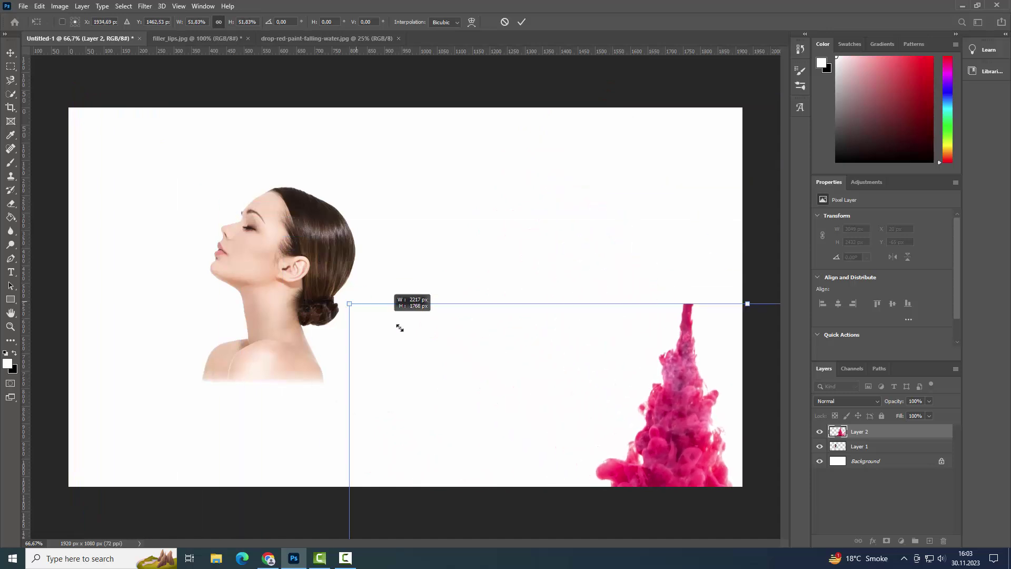
mouse_move(665, 534)
left_mouse_down()
mouse_move(221, 138)
mouse_move(450, 339)
left_mouse_up()
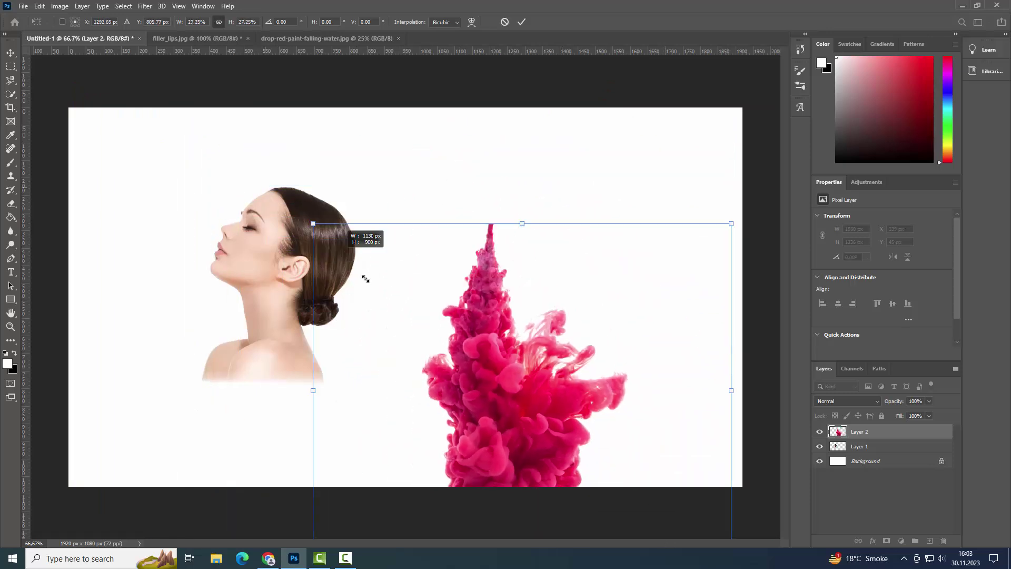
mouse_move(527, 438)
left_mouse_down()
mouse_move(260, 218)
mouse_move(252, 244)
left_mouse_up()
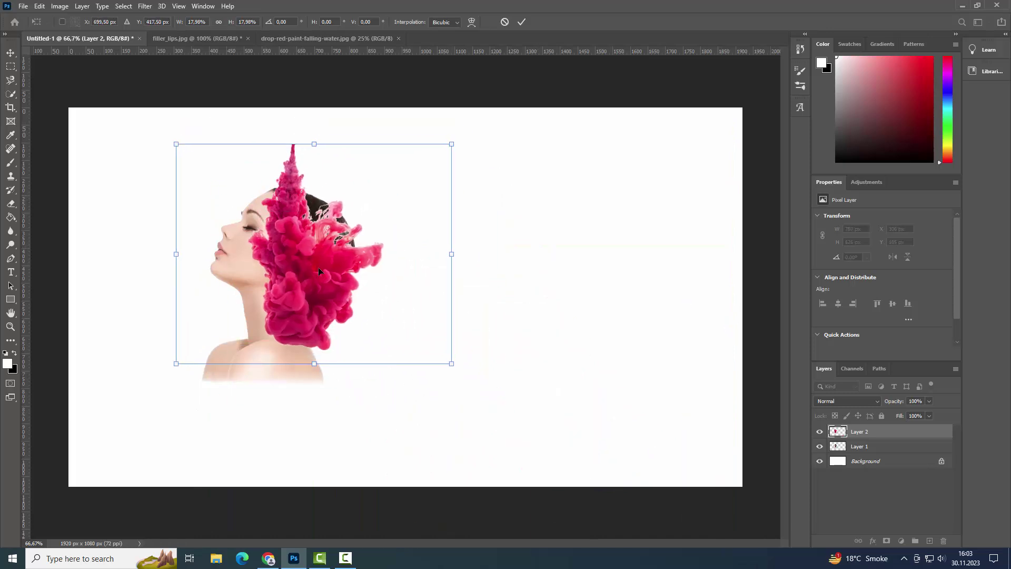
left_click_drag(452, 364, 679, 544)
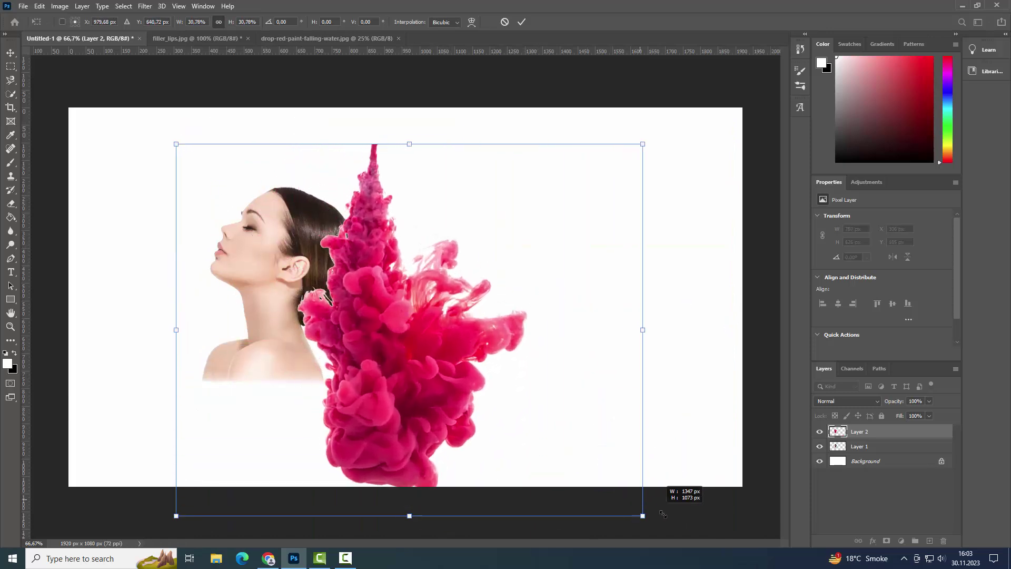
mouse_move(363, 308)
left_mouse_down()
mouse_move(349, 282)
mouse_move(324, 279)
left_mouse_up()
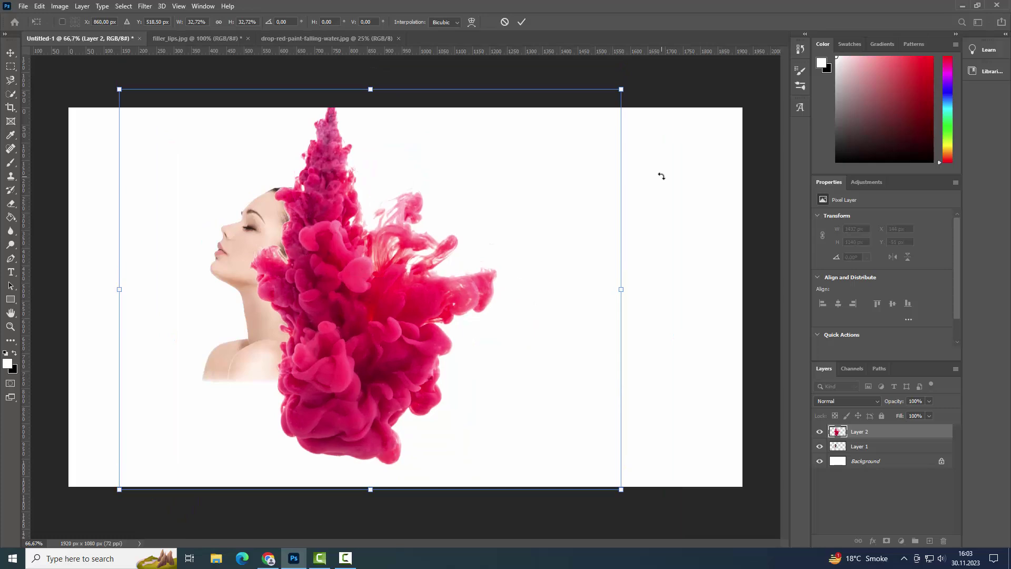
mouse_move(662, 177)
left_mouse_down()
mouse_move(587, 494)
mouse_move(445, 525)
left_mouse_up()
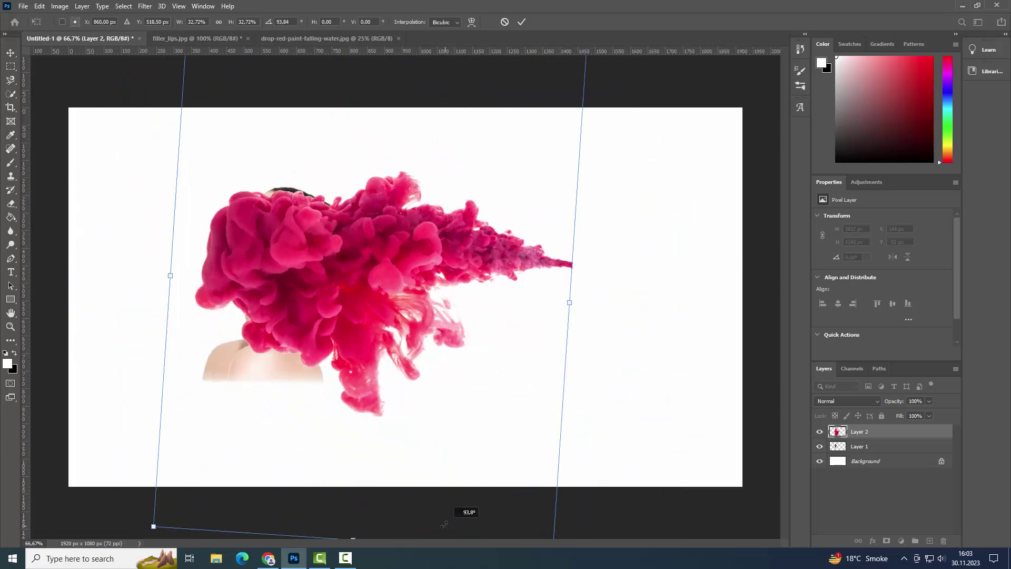
left_click_drag(399, 331, 389, 322)
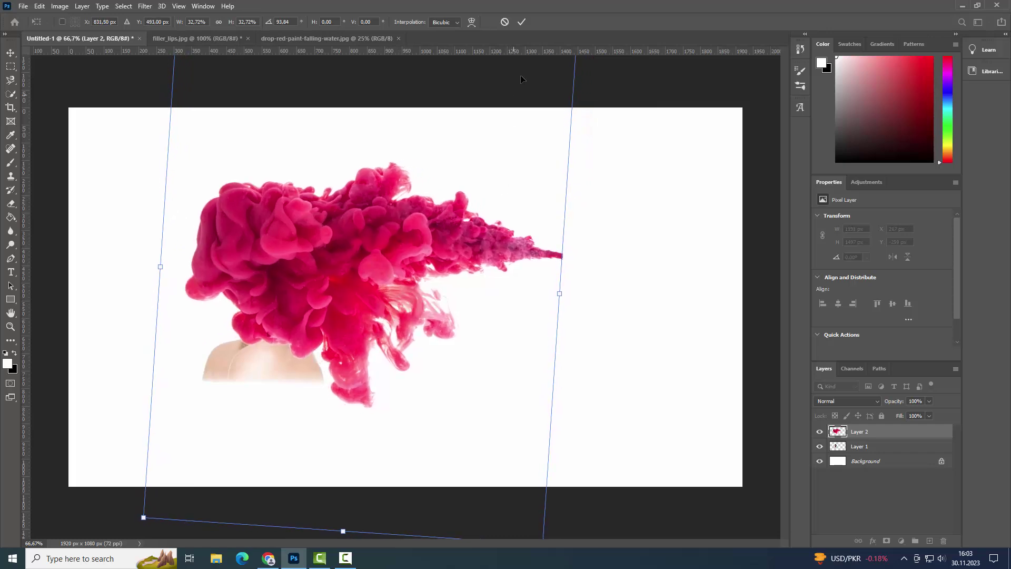
left_click(521, 22)
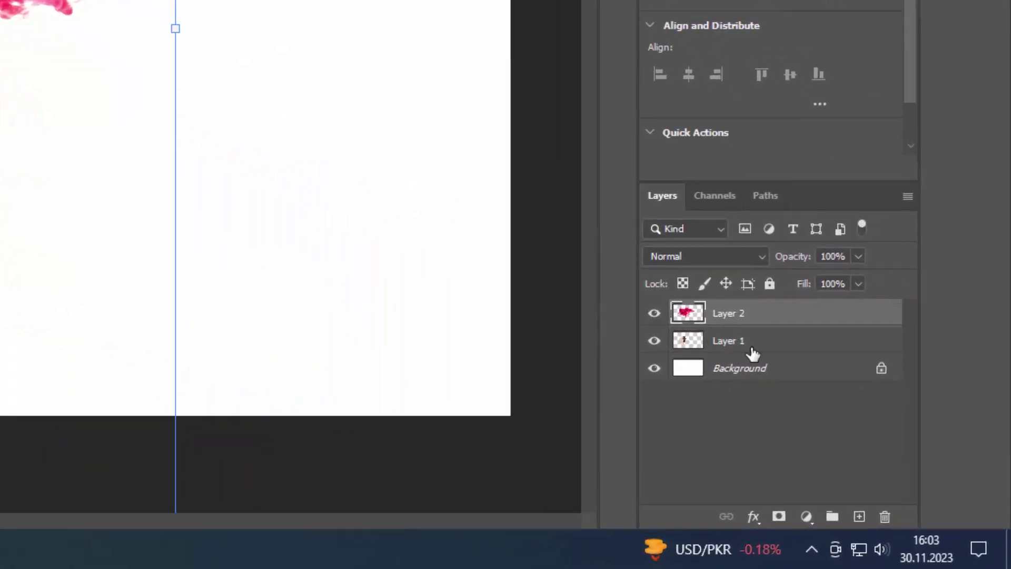
Convert Layer 1 to a smart object and add a white layer mask to Layer 2
left_click(822, 408)
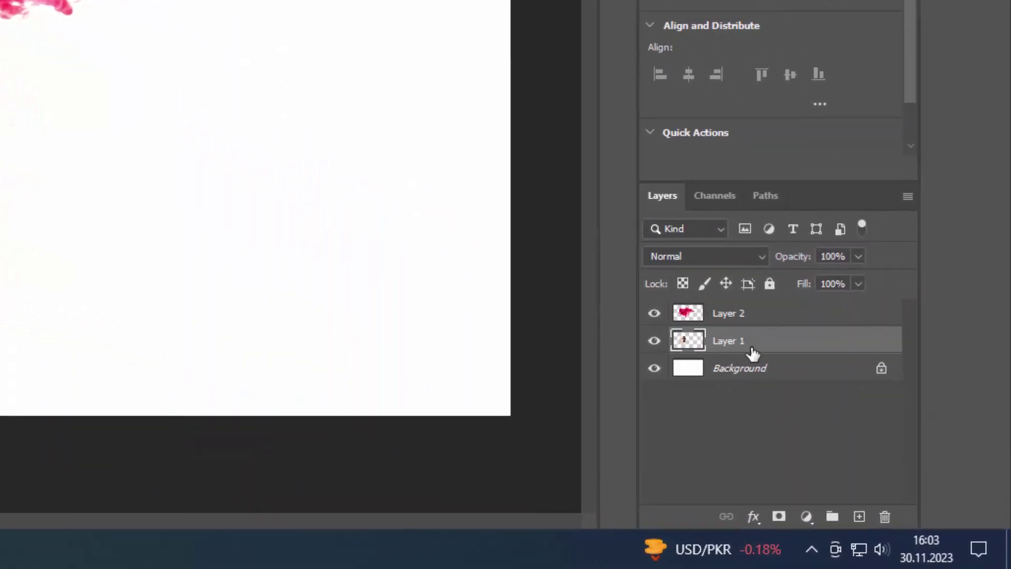
right_click(753, 353)
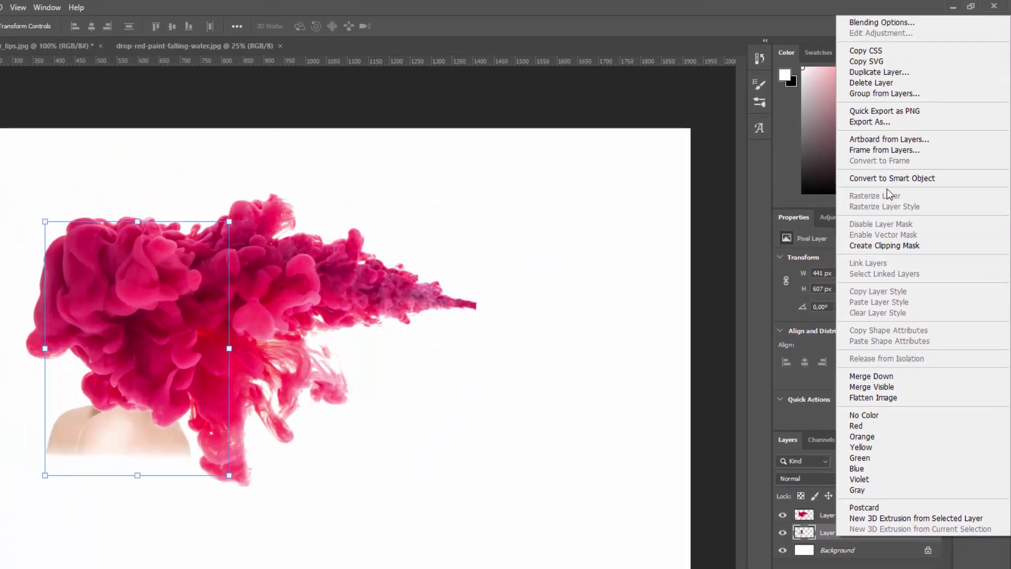
left_click(890, 179)
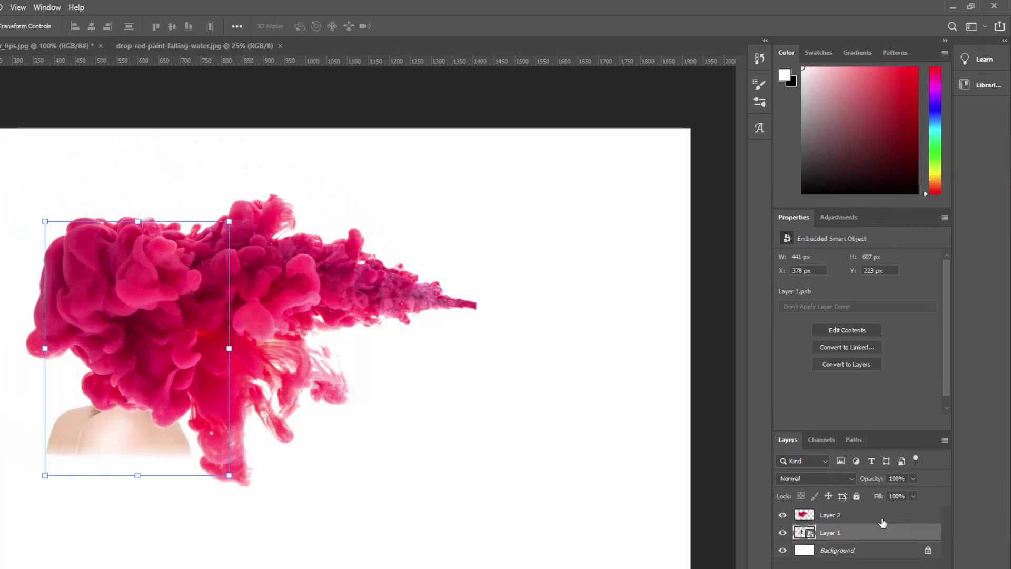
left_click(857, 522)
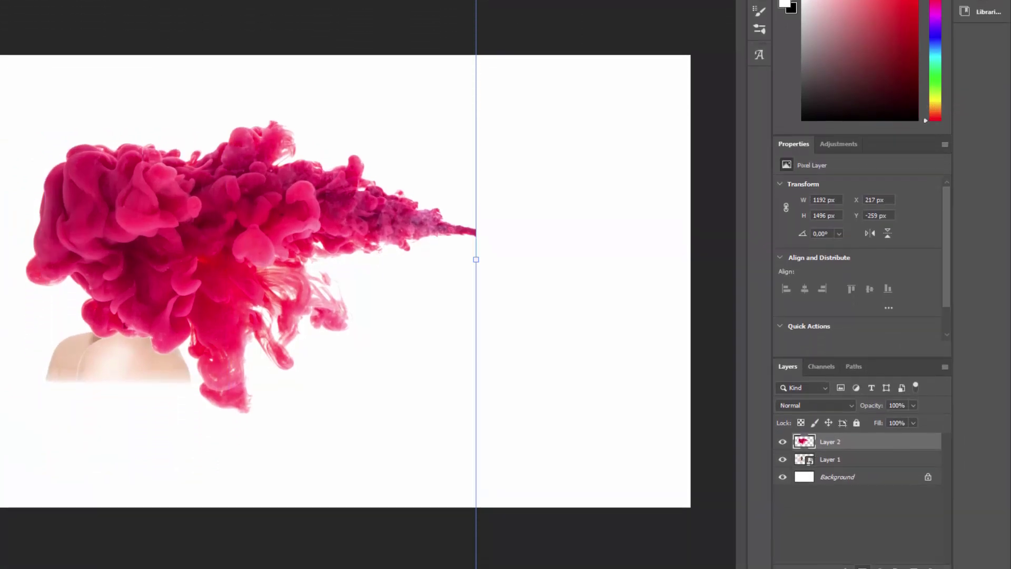
left_click(862, 536)
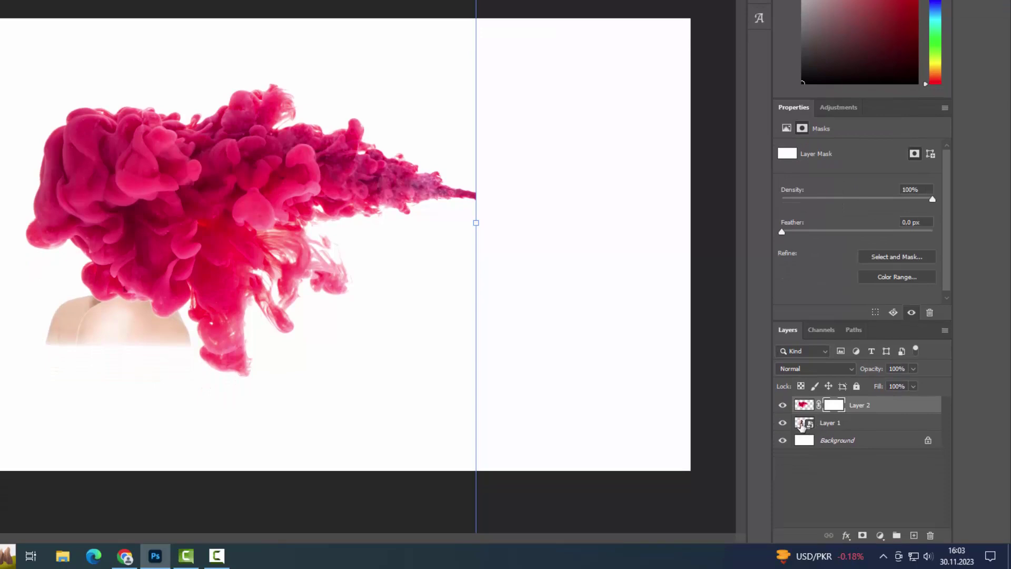
Load the woman's outline as a selection and invert it
key("ctrl+2")
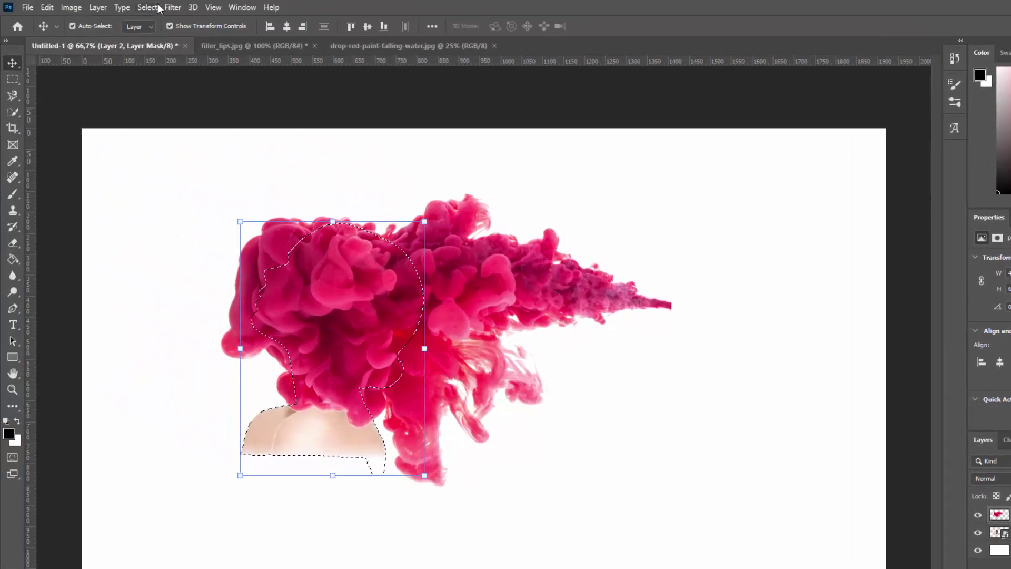
left_click(157, 3)
left_click(164, 52)
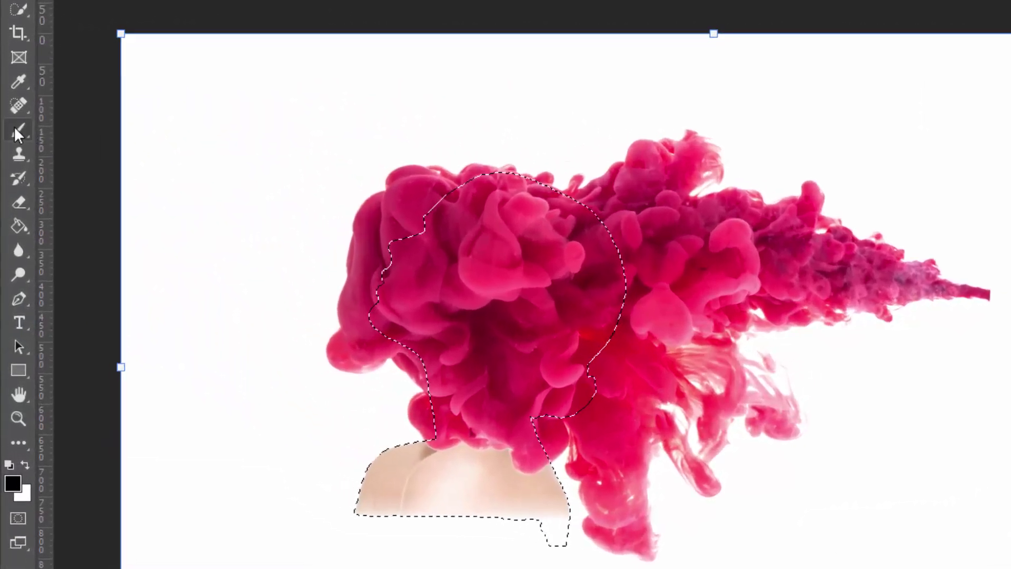
Paint black at 26% brush opacity on Layer 2's mask to hide ink left of the head
right_click(12, 192)
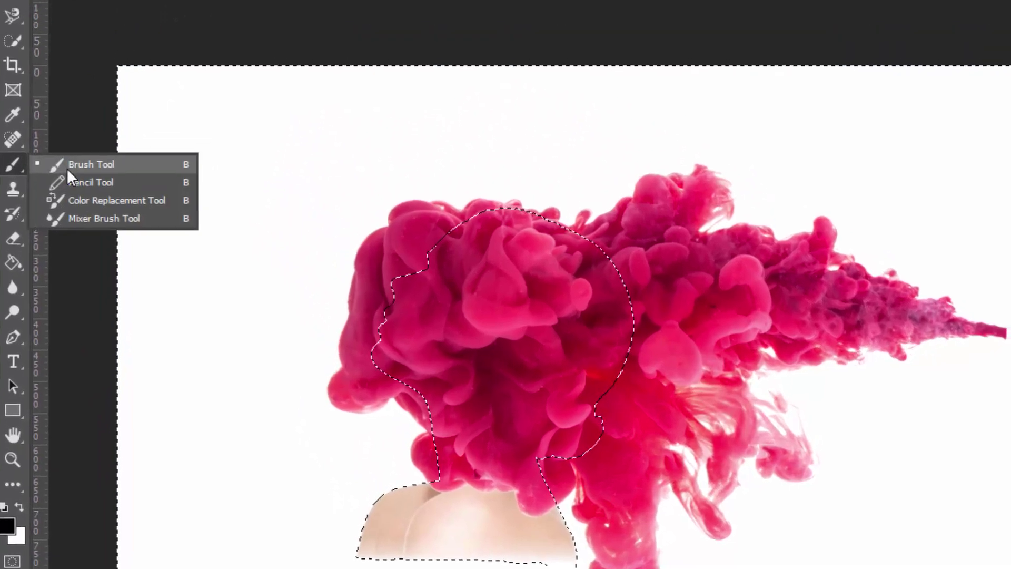
left_click(73, 126)
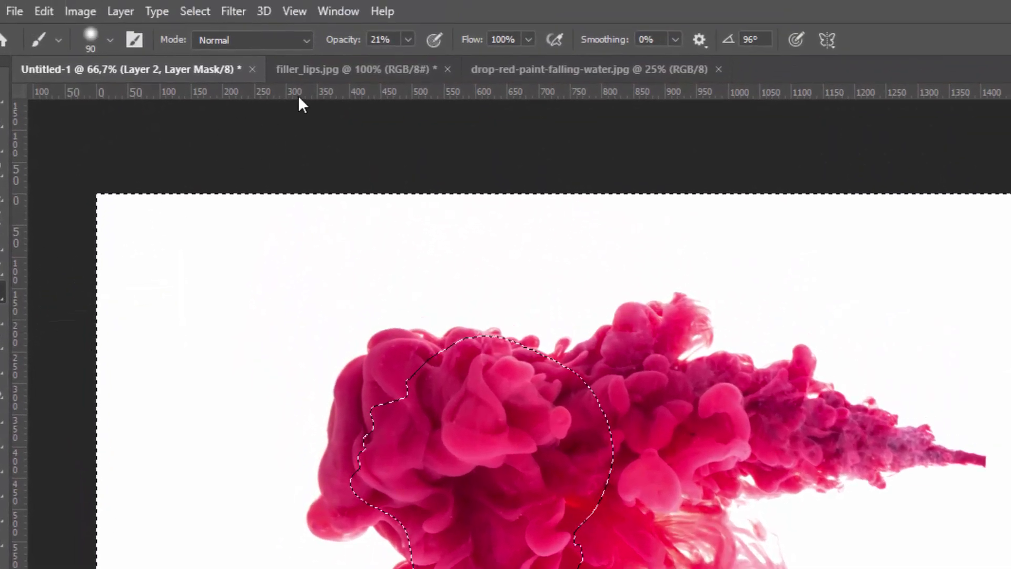
left_click_drag(408, 40, 454, 66)
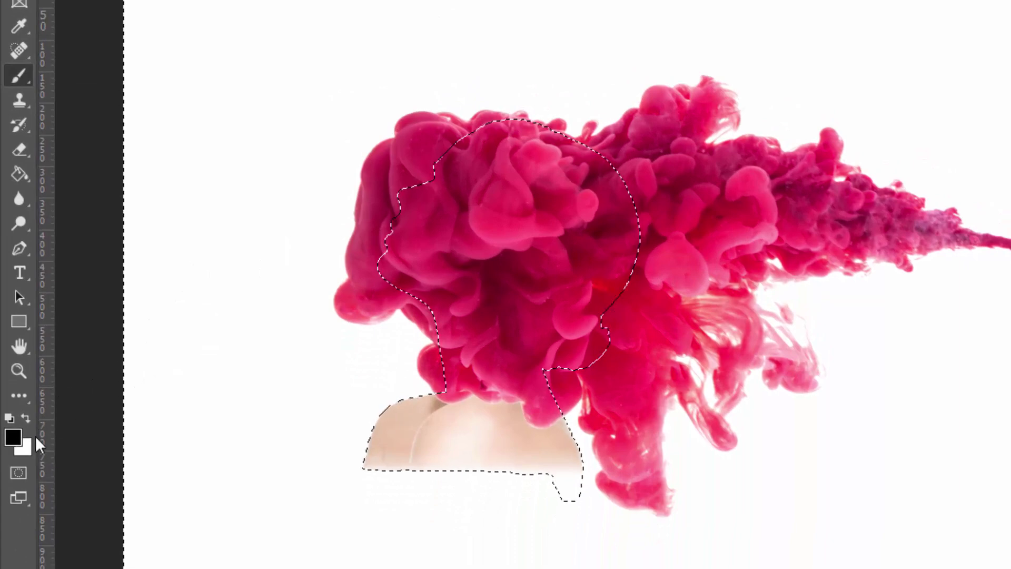
mouse_move(354, 293)
left_mouse_down()
mouse_move(363, 321)
mouse_move(399, 321)
mouse_move(408, 357)
mouse_move(395, 383)
left_mouse_up()
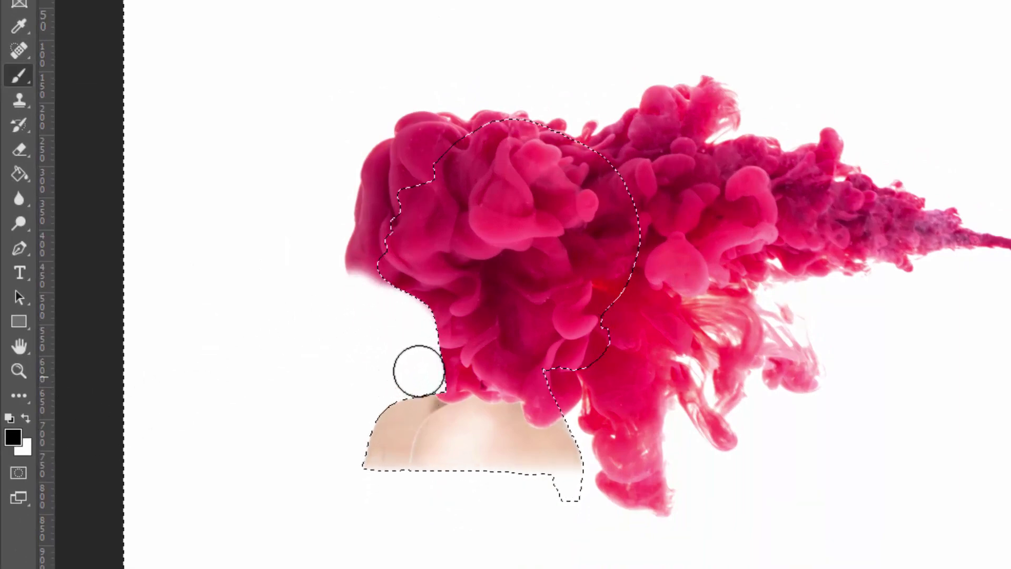
mouse_move(379, 301)
left_mouse_down()
mouse_move(359, 255)
mouse_move(384, 198)
mouse_move(420, 158)
mouse_move(482, 119)
left_mouse_up()
left_click_drag(384, 128, 347, 186)
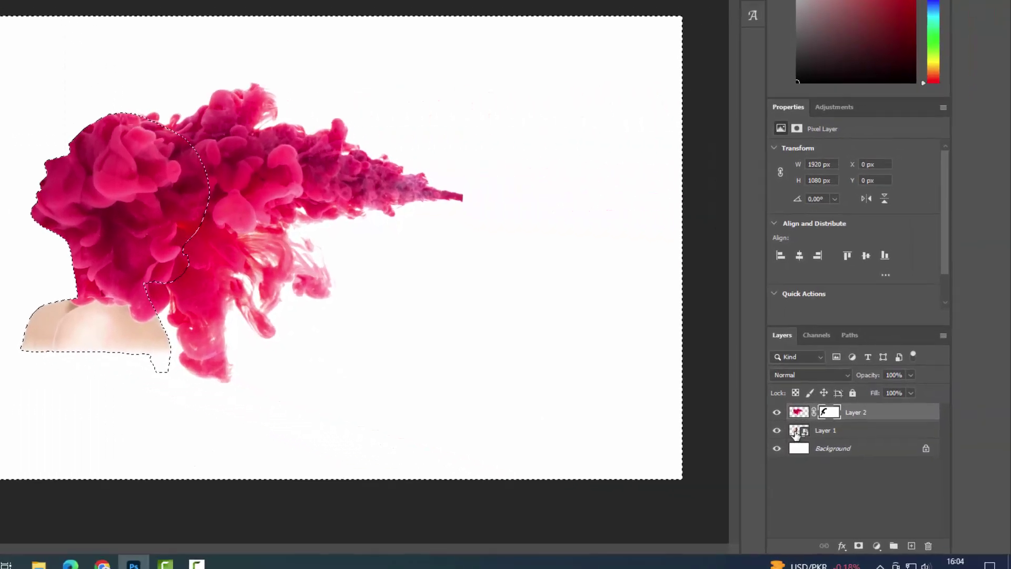
Move Layer 1 above the ink layer with a hide-all mask and zoom into the face
left_click(939, 470)
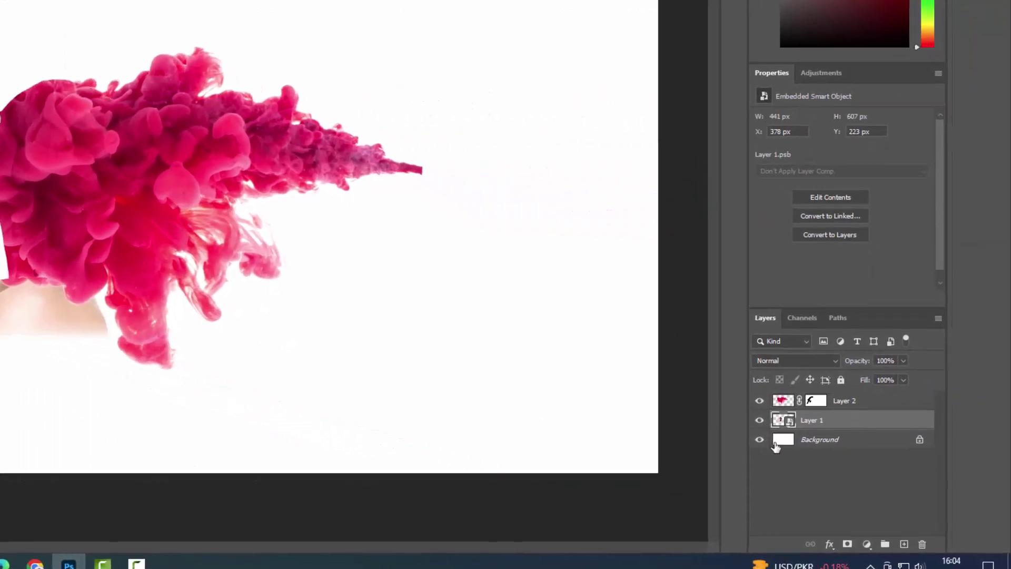
left_click_drag(769, 409, 775, 396)
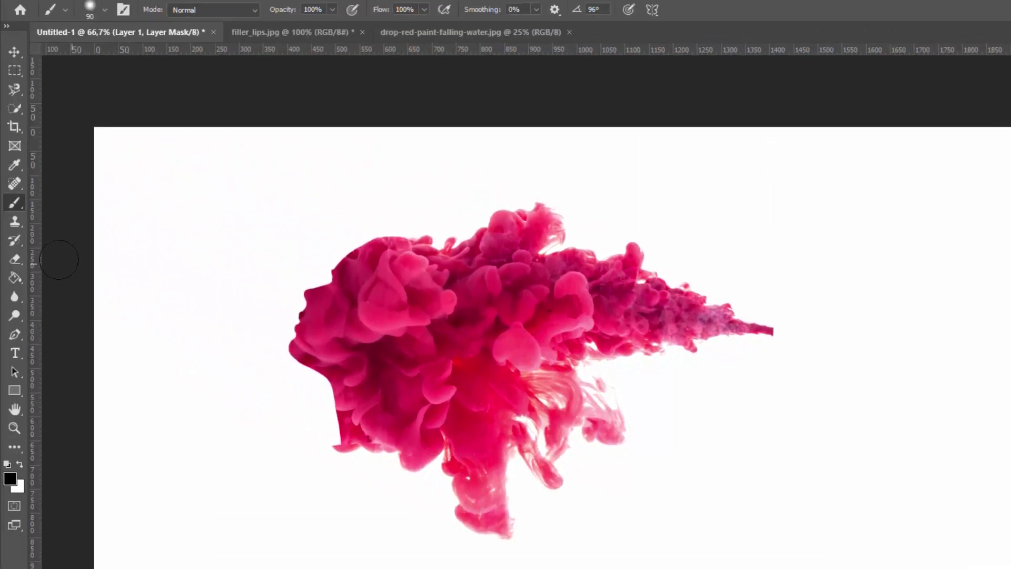
left_click(14, 428)
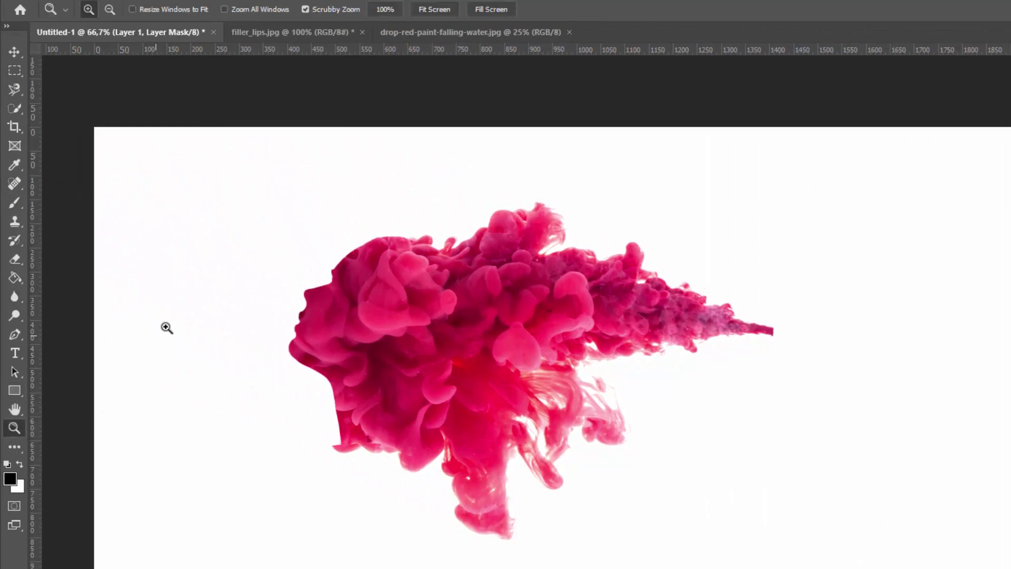
left_click_drag(261, 242, 282, 270)
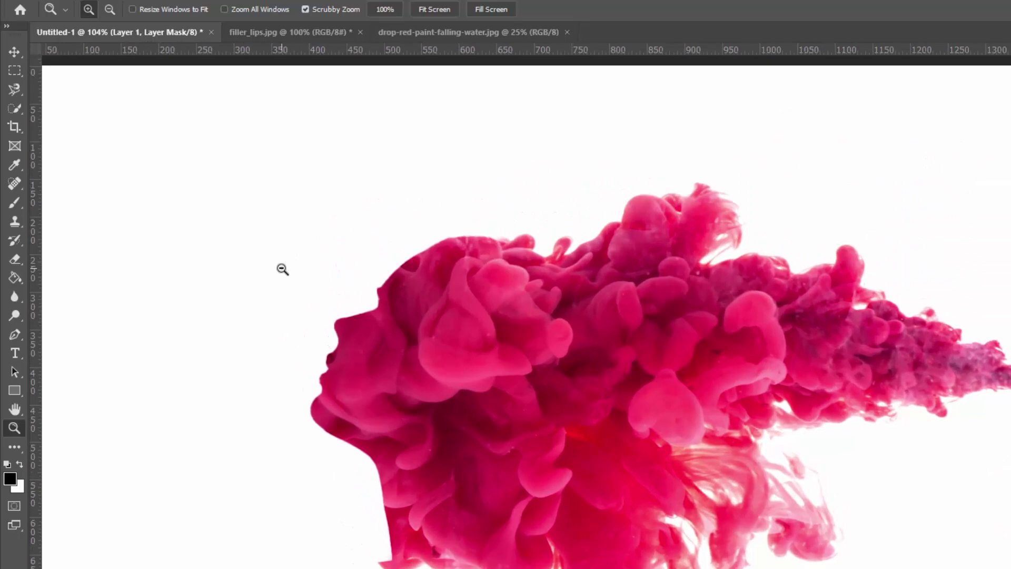
Paint white at 40% brush opacity on Layer 1's mask to reveal the face, chin and neck
left_click(17, 204)
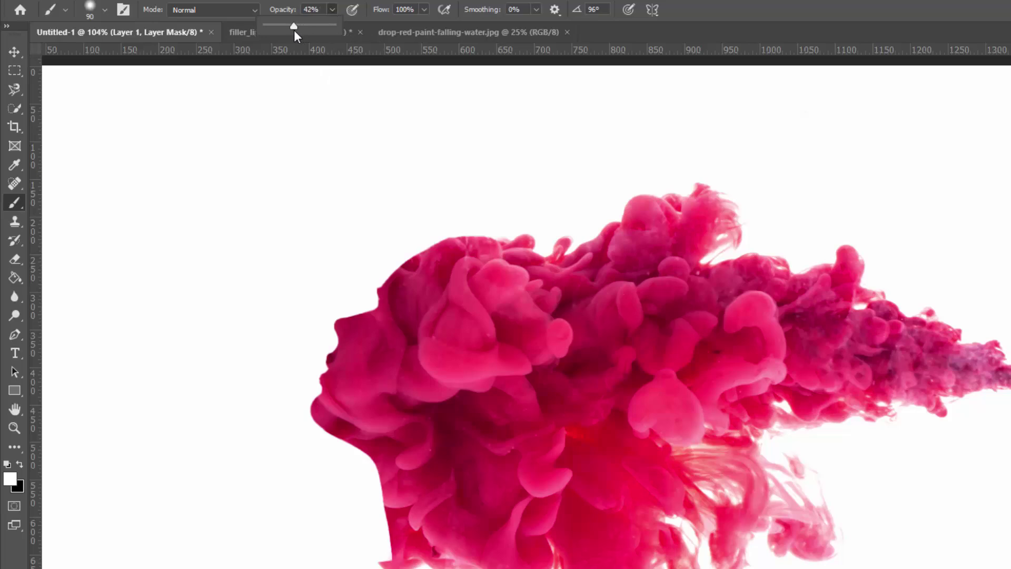
left_click_drag(293, 30, 292, 30)
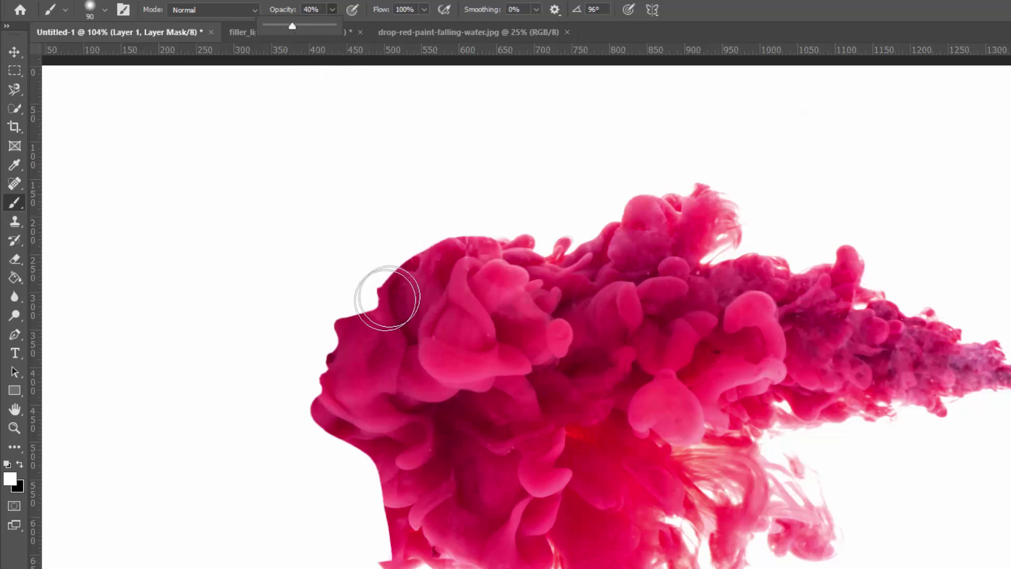
mouse_move(379, 297)
left_mouse_down()
mouse_move(406, 266)
mouse_move(377, 316)
mouse_move(343, 340)
mouse_move(336, 420)
mouse_move(293, 460)
mouse_move(337, 435)
mouse_move(329, 393)
mouse_move(327, 440)
mouse_move(329, 407)
left_mouse_up()
mouse_move(351, 453)
left_mouse_down()
mouse_move(343, 445)
mouse_move(345, 497)
mouse_move(334, 362)
mouse_move(351, 323)
mouse_move(388, 289)
mouse_move(396, 259)
mouse_move(377, 262)
mouse_move(406, 275)
mouse_move(387, 307)
mouse_move(402, 296)
mouse_move(368, 316)
mouse_move(339, 356)
mouse_move(336, 386)
mouse_move(293, 460)
mouse_move(341, 474)
mouse_move(347, 458)
mouse_move(321, 435)
left_mouse_up()
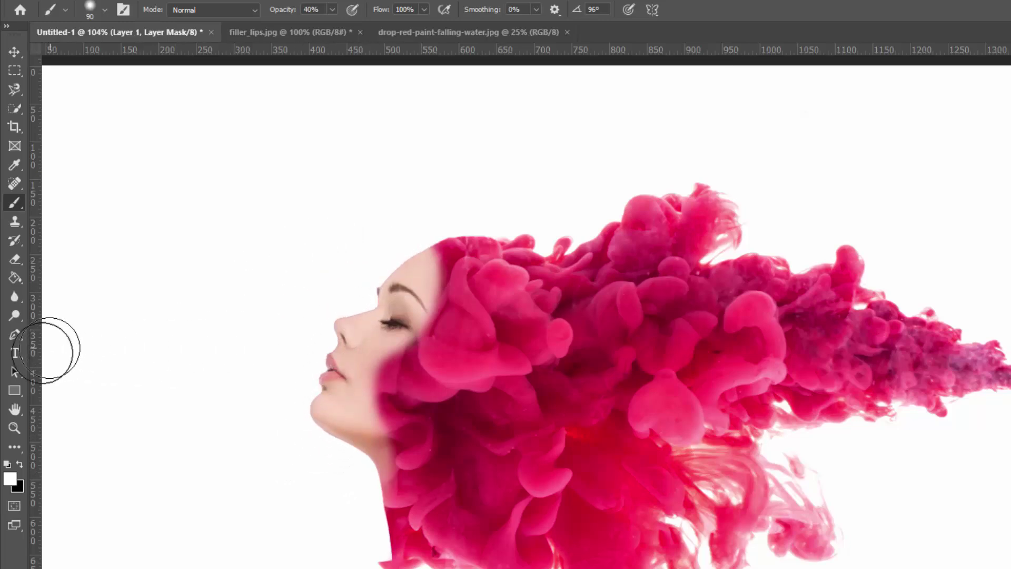
Crop the canvas to 965 × 536 px around the face and ink-cloud hair
left_click(15, 128)
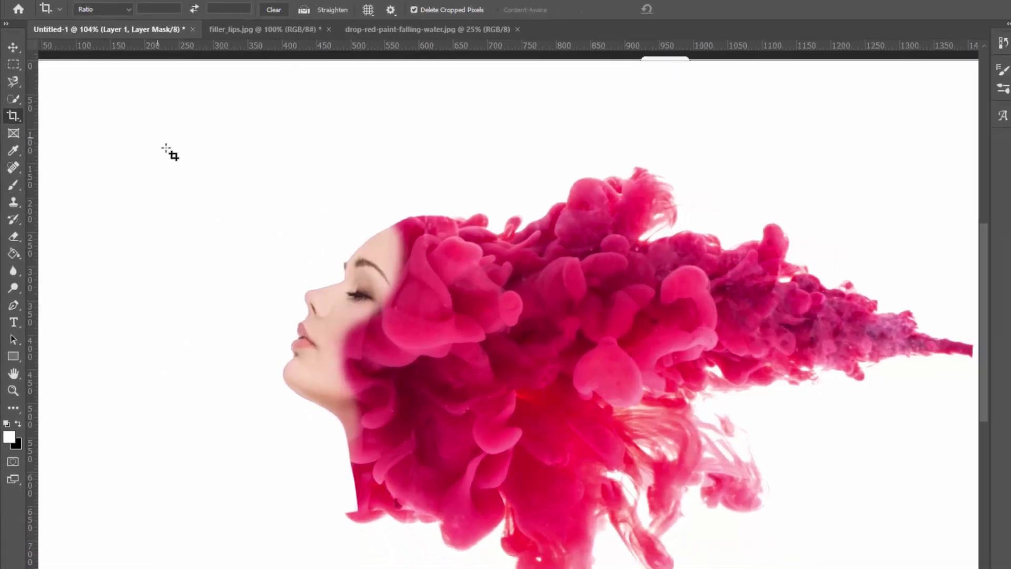
mouse_move(169, 151)
left_mouse_down()
mouse_move(798, 450)
mouse_move(830, 437)
left_mouse_up()
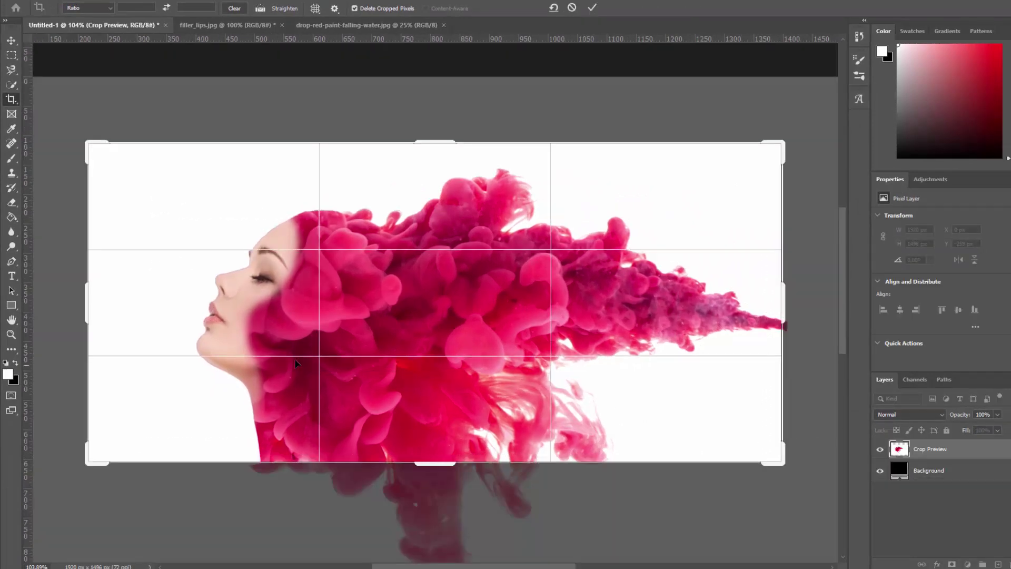
left_click_drag(90, 312, 136, 321)
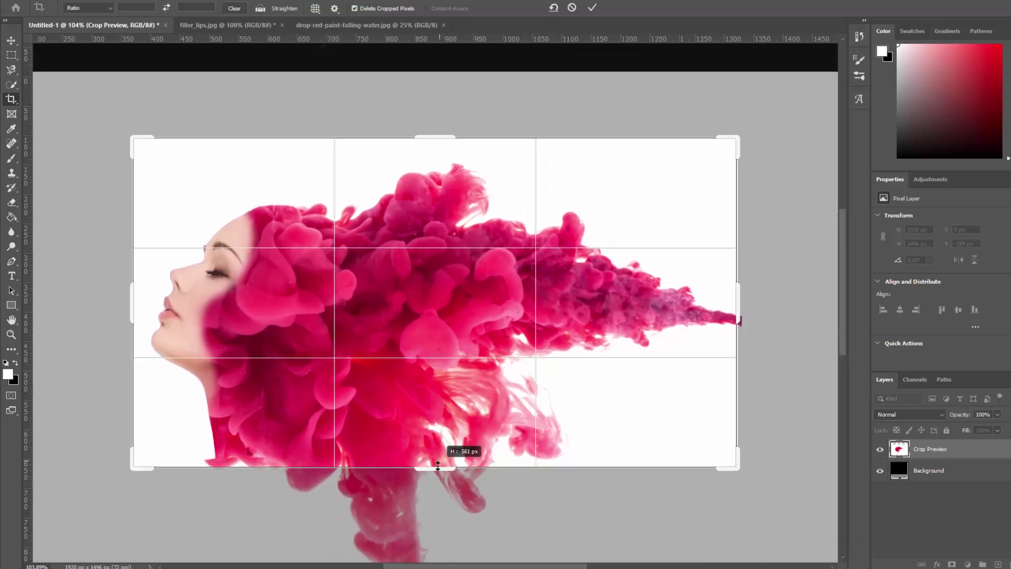
left_click_drag(439, 462, 437, 471)
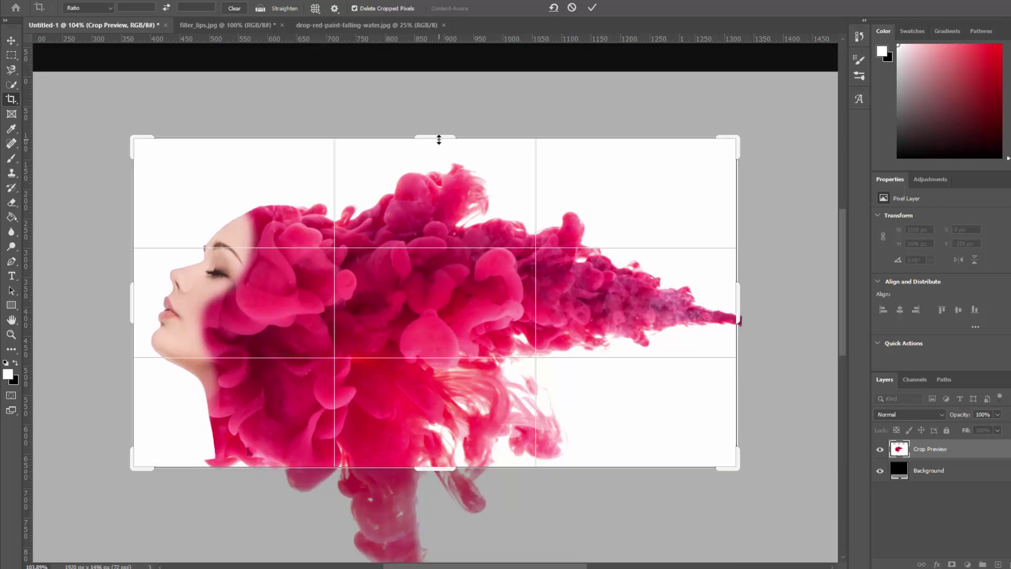
left_click_drag(438, 138, 438, 146)
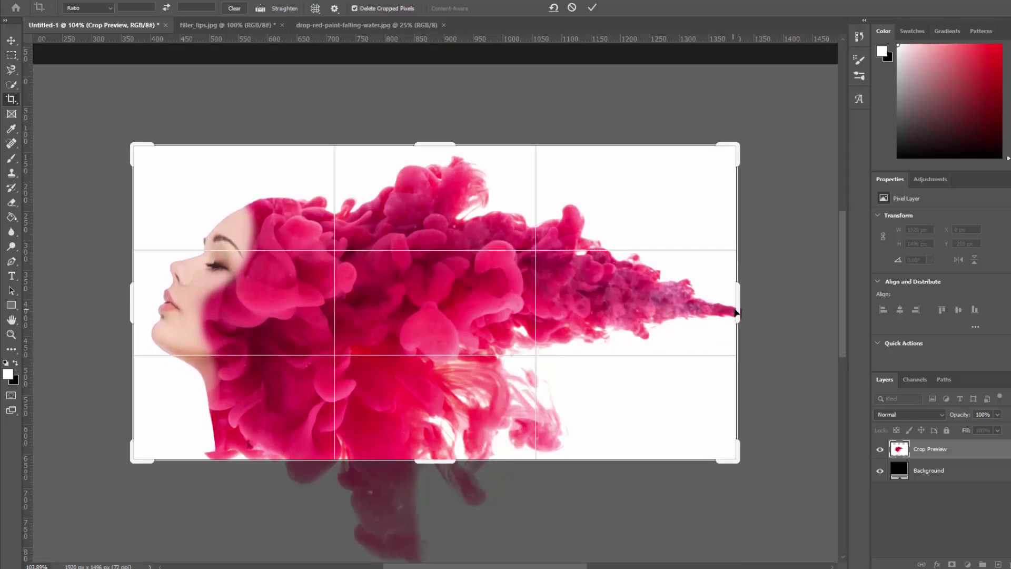
mouse_move(736, 312)
left_mouse_down()
mouse_move(717, 311)
mouse_move(732, 299)
left_mouse_up()
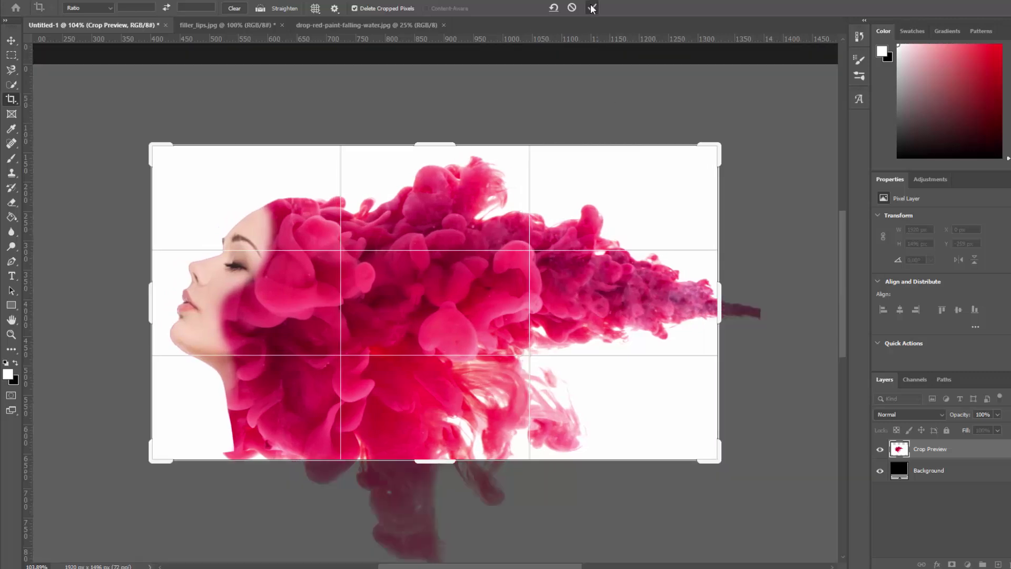
left_click(592, 8)
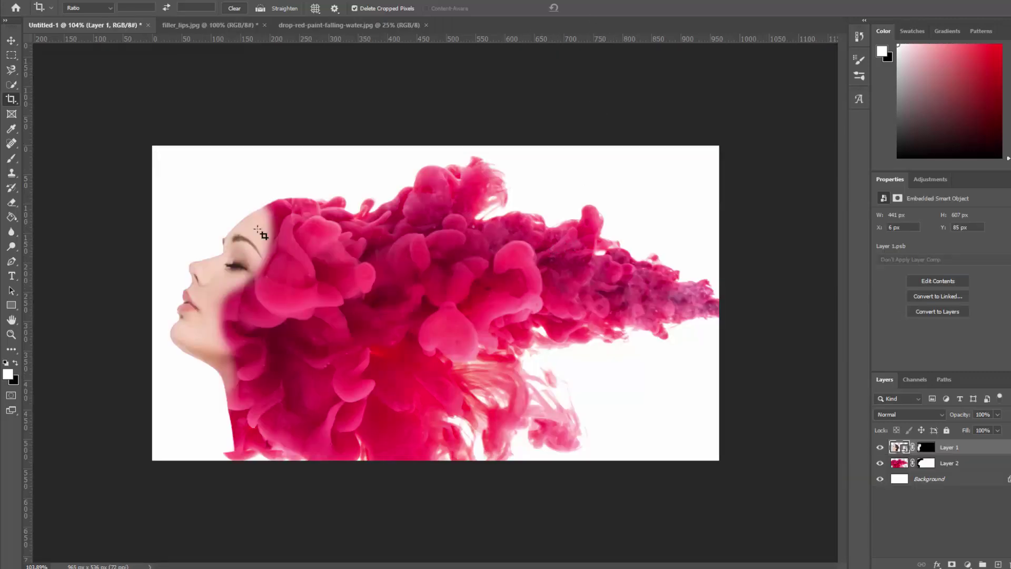